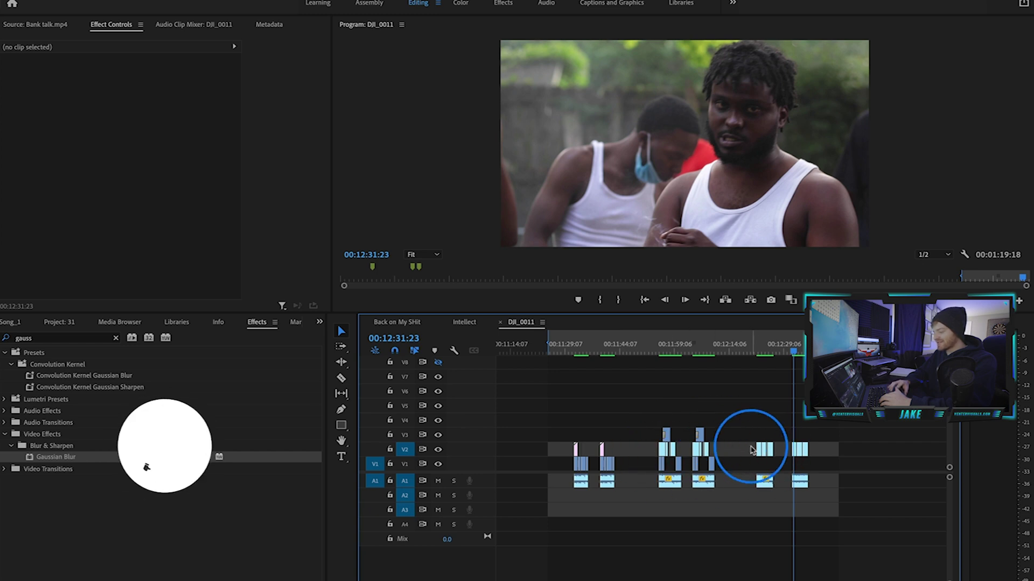
# Select each clip group in turn to review them, then clear the selection.
pyautogui.click(582, 474)
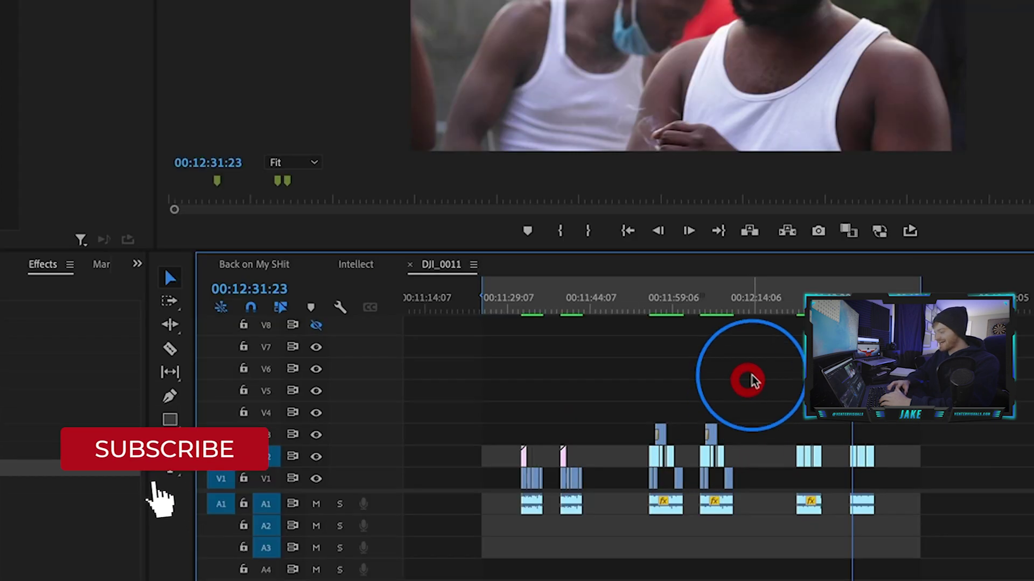
pyautogui.moveTo(723, 397); pyautogui.dragTo(685, 499)
pyautogui.moveTo(870, 425); pyautogui.dragTo(844, 532)
pyautogui.moveTo(583, 429); pyautogui.dragTo(569, 504)
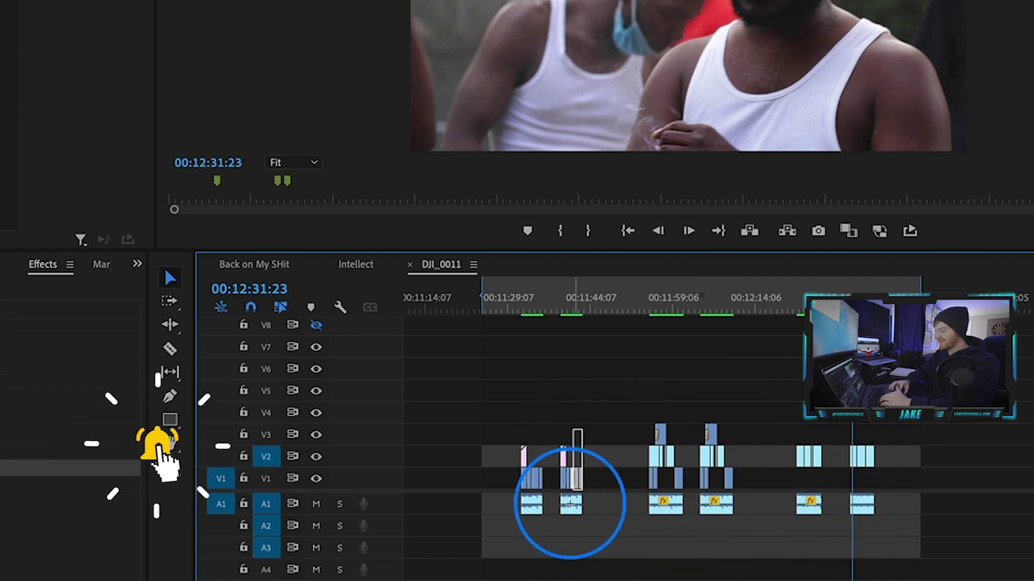
pyautogui.click(594, 390)
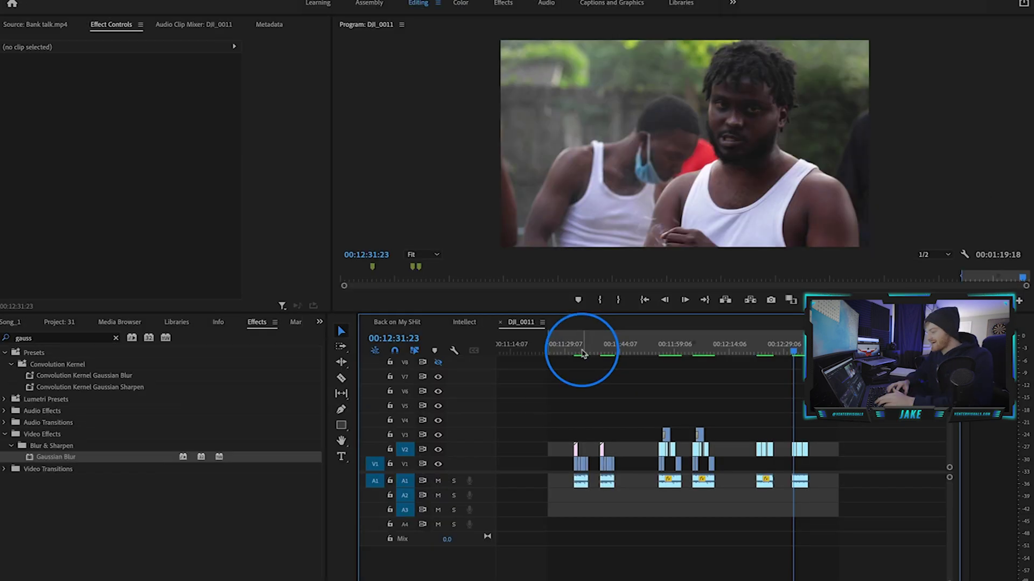
# Park the playhead at 00:11:30:14 and zoom the timeline in around it.
pyautogui.click(516, 307)
pyautogui.press('=')
pyautogui.scroll(2, 571, 416)
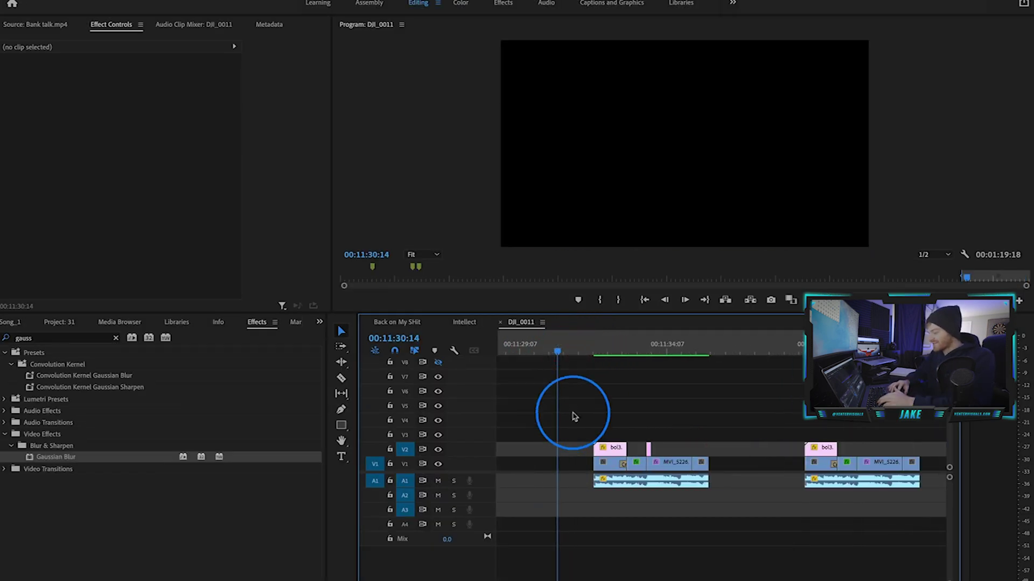
# Scrub and play through 00:11:33–00:11:40, parking at 00:11:40:17 just before the MVI_5226 cut.
pyautogui.moveTo(589, 352); pyautogui.dragTo(593, 350)
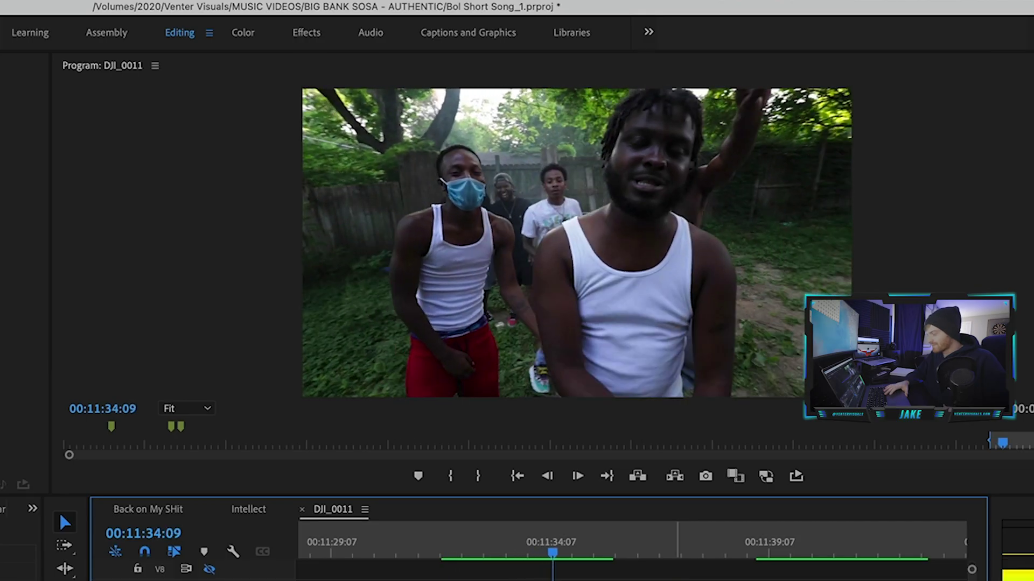
pyautogui.click(527, 547)
pyautogui.moveTo(528, 547)
pyautogui.mouseDown()
pyautogui.moveTo(515, 548)
pyautogui.moveTo(526, 564)
pyautogui.mouseUp()
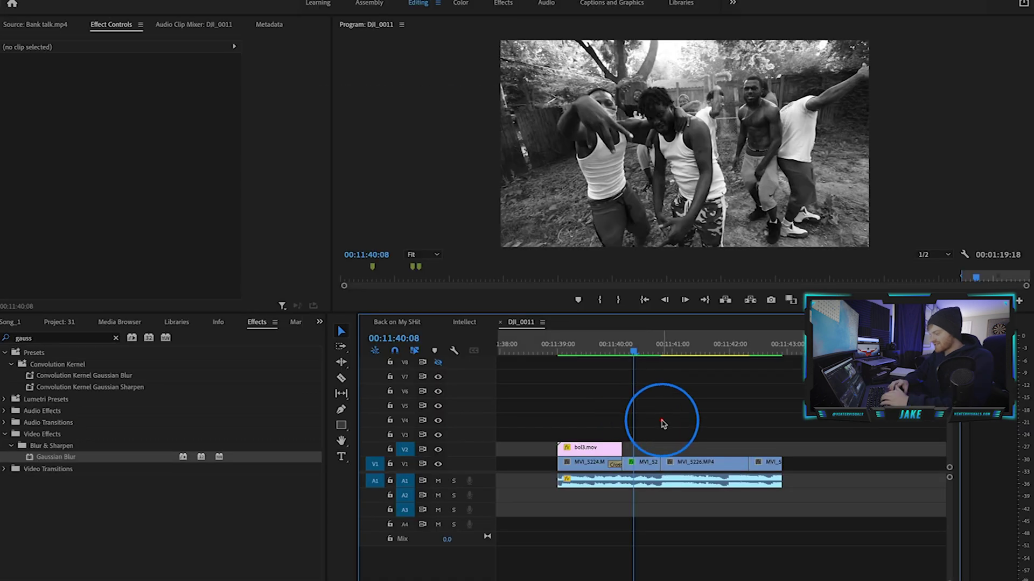
pyautogui.moveTo(644, 349); pyautogui.dragTo(648, 348)
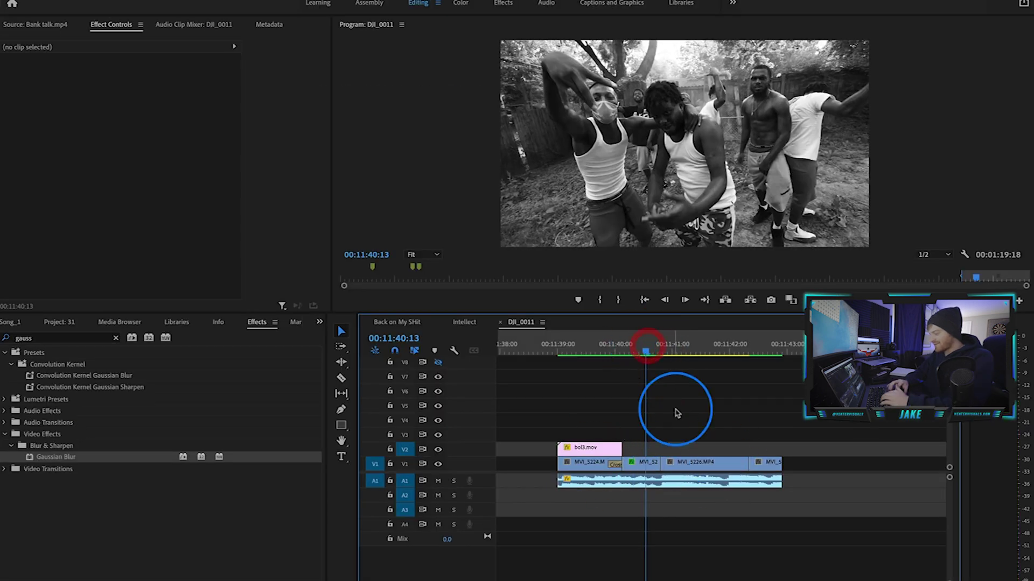
pyautogui.click(559, 350)
pyautogui.press('space')
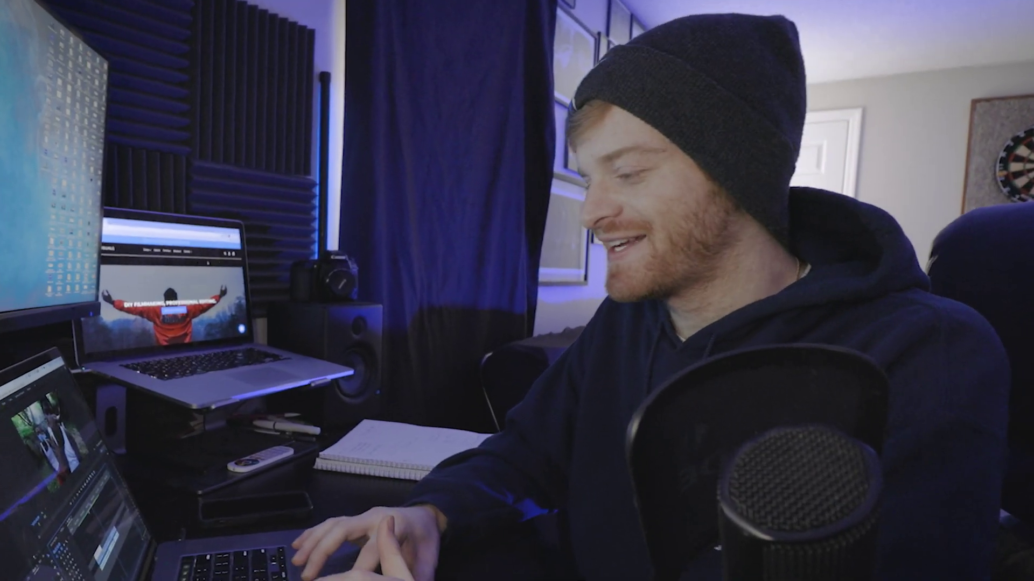
pyautogui.click(655, 352)
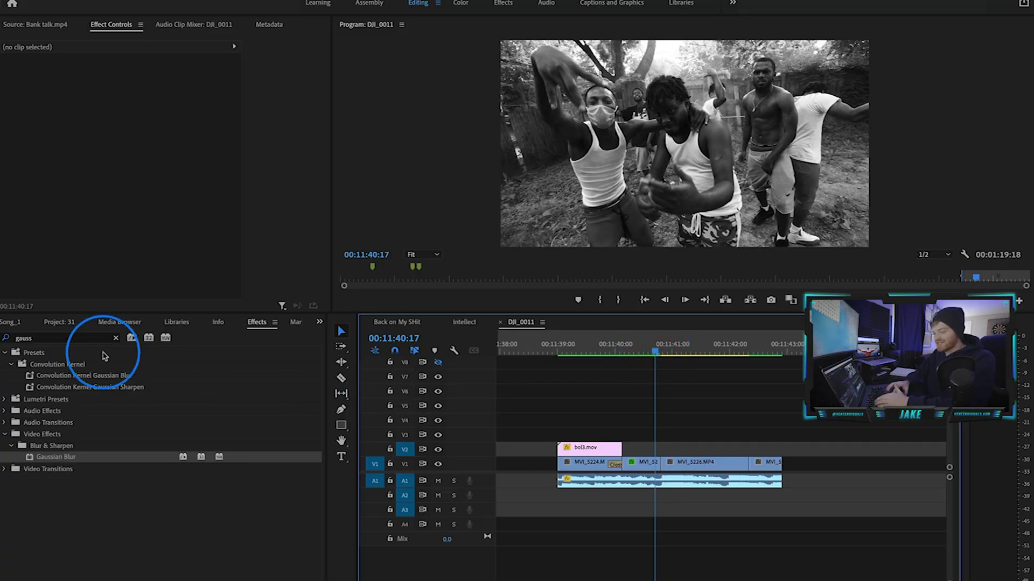
# Search the effects for 'luma' and apply Luma Corrector to MVI_5226.MP4.
pyautogui.click(115, 339)
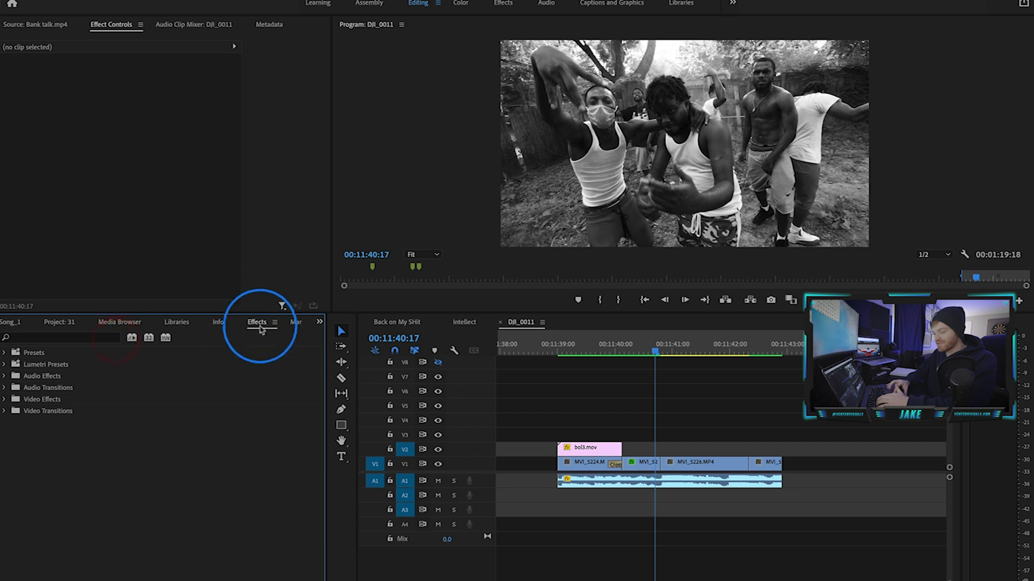
pyautogui.click(87, 339)
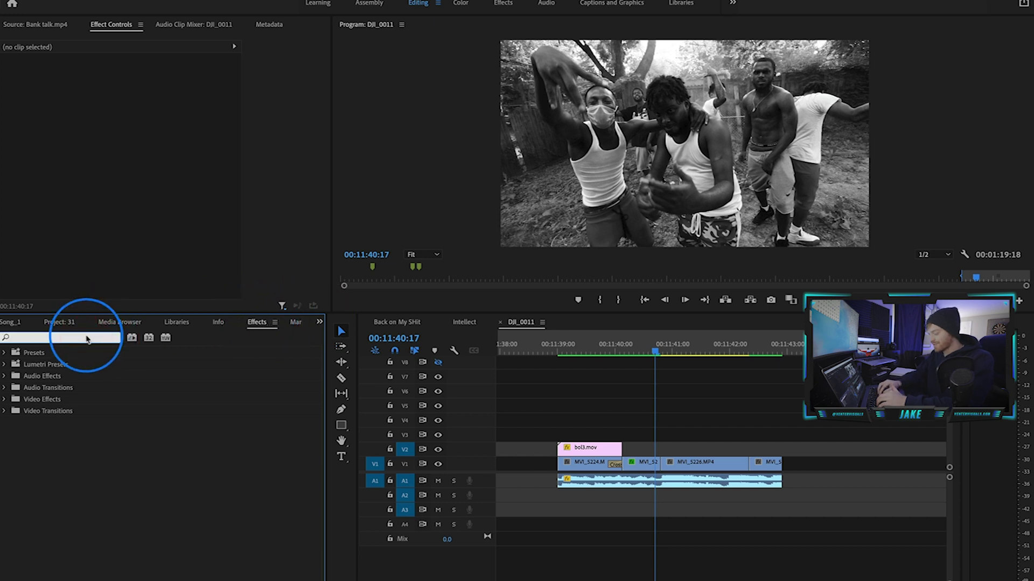
pyautogui.write('luma')
pyautogui.click(68, 445)
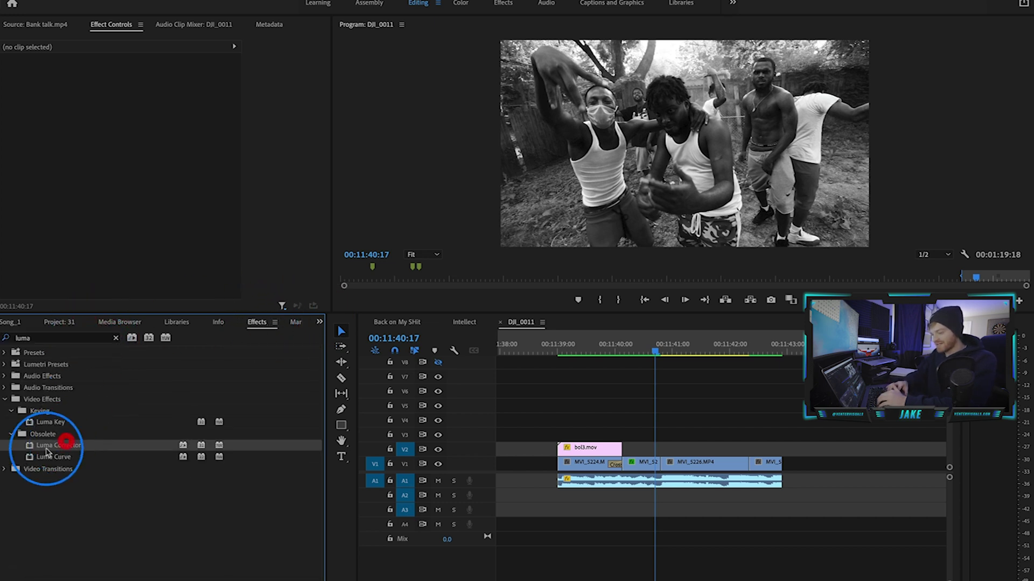
pyautogui.moveTo(511, 455); pyautogui.dragTo(672, 466)
# On the cut's first frame, start keyframes for Luma Corrector Gain, Pedestal and Gamma.
pyautogui.click(663, 351)
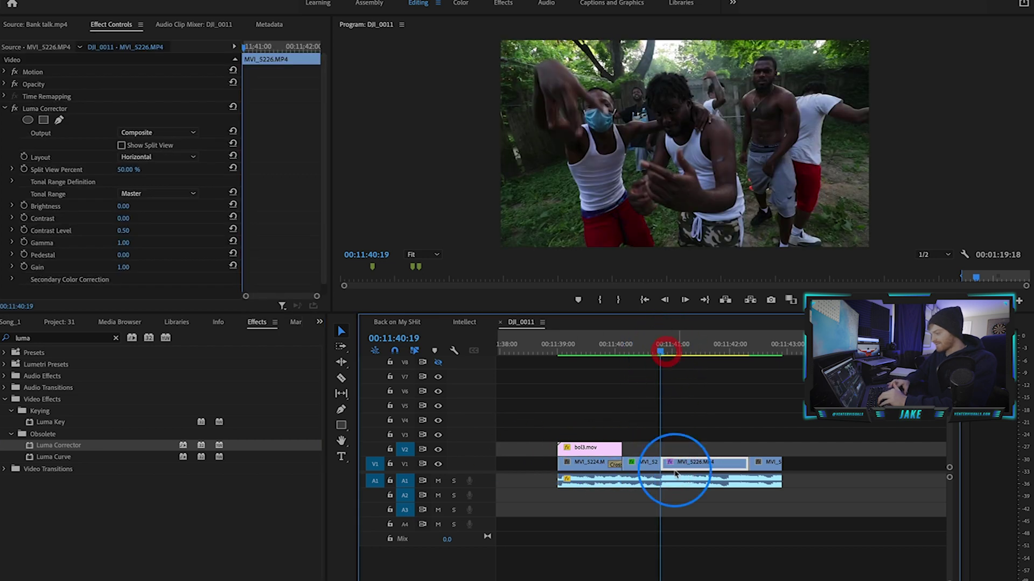
pyautogui.press('=')
pyautogui.press('=')
pyautogui.press('Left')
pyautogui.press('Left')
pyautogui.press('Left')
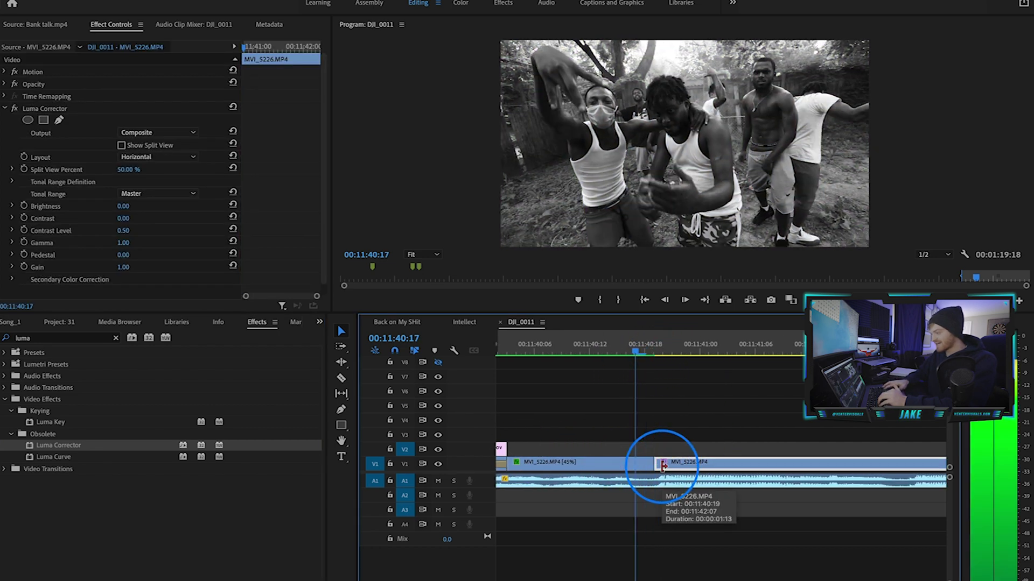
pyautogui.press('Right')
pyautogui.press('Right')
pyautogui.press('Right')
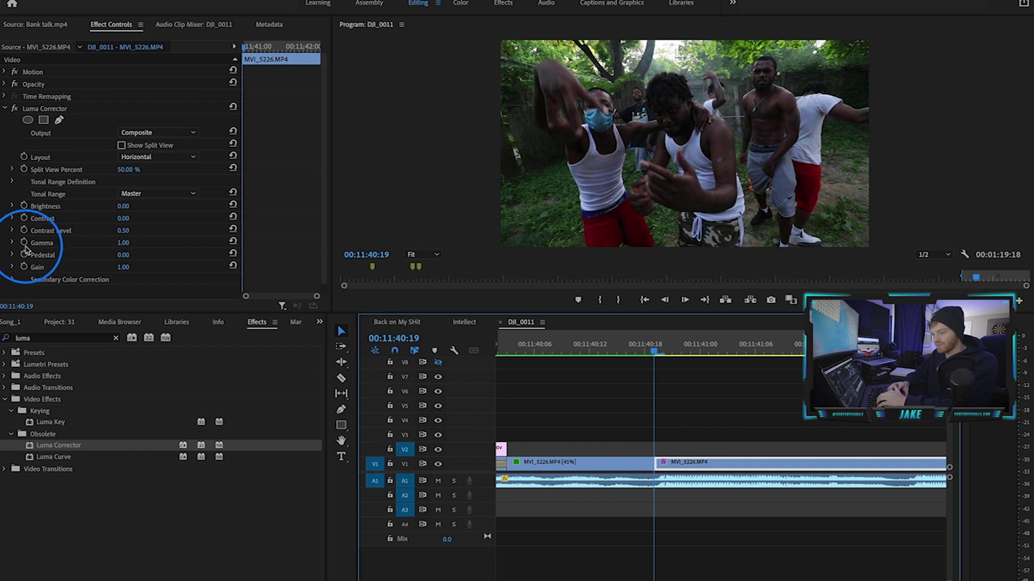
pyautogui.click(24, 267)
pyautogui.click(25, 254)
pyautogui.click(24, 243)
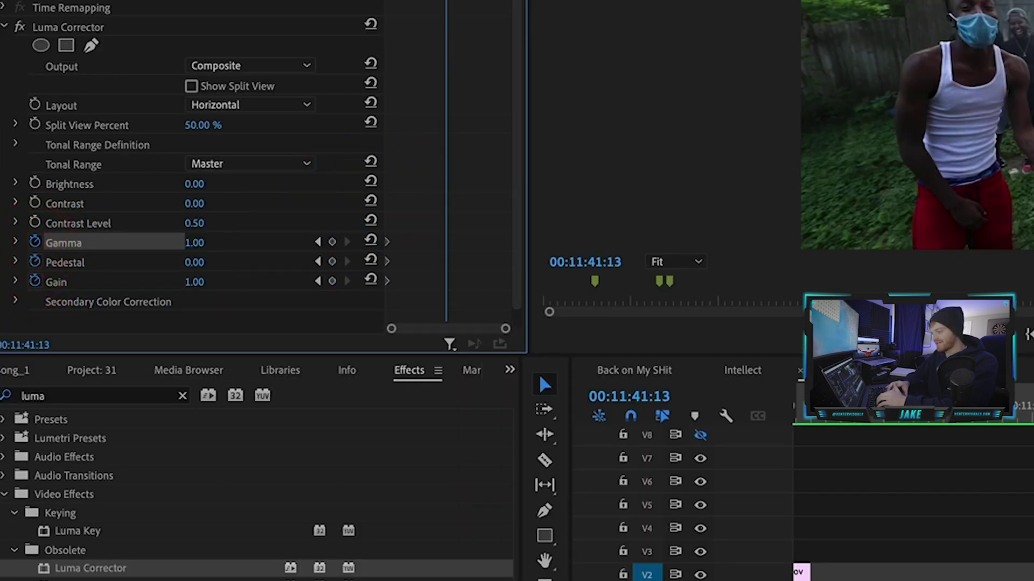
pyautogui.click(471, 169)
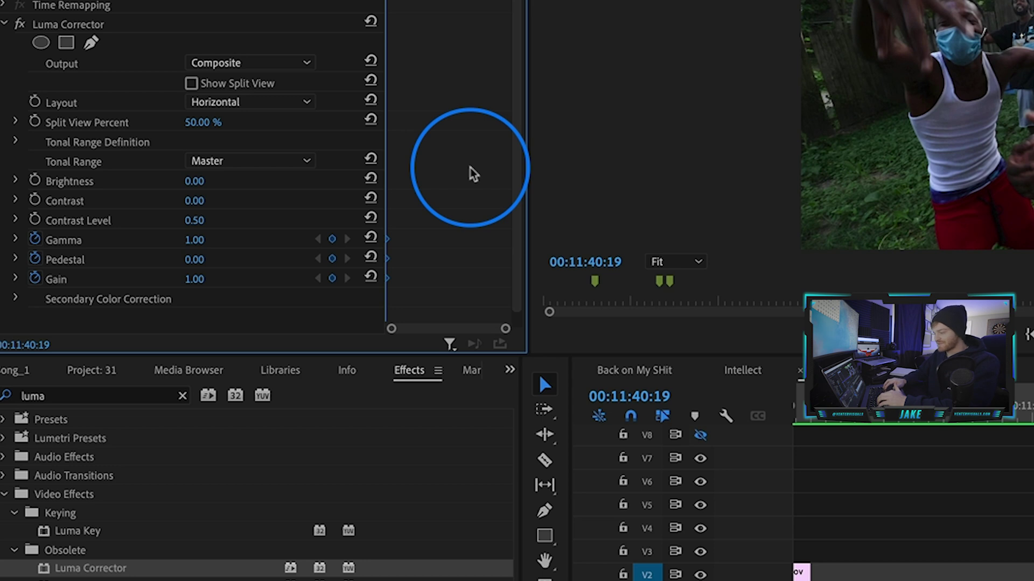
# Align the luma keyframes at 00:11:40:19 and set Gain 2.46 and Pedestal 0.30 for the flash.
pyautogui.press('space')
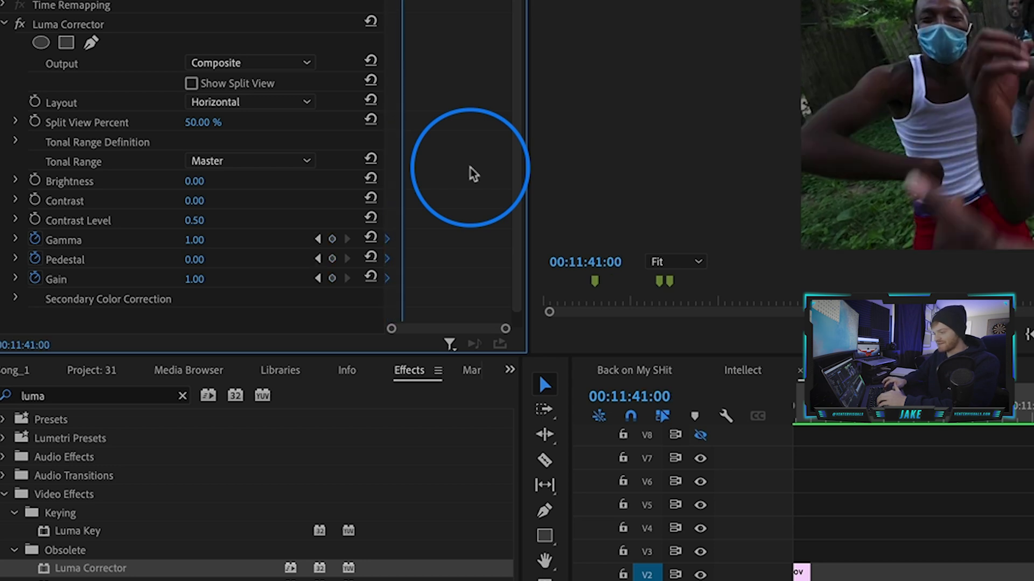
pyautogui.moveTo(390, 240); pyautogui.dragTo(410, 240)
pyautogui.moveTo(404, 1); pyautogui.dragTo(386, 1)
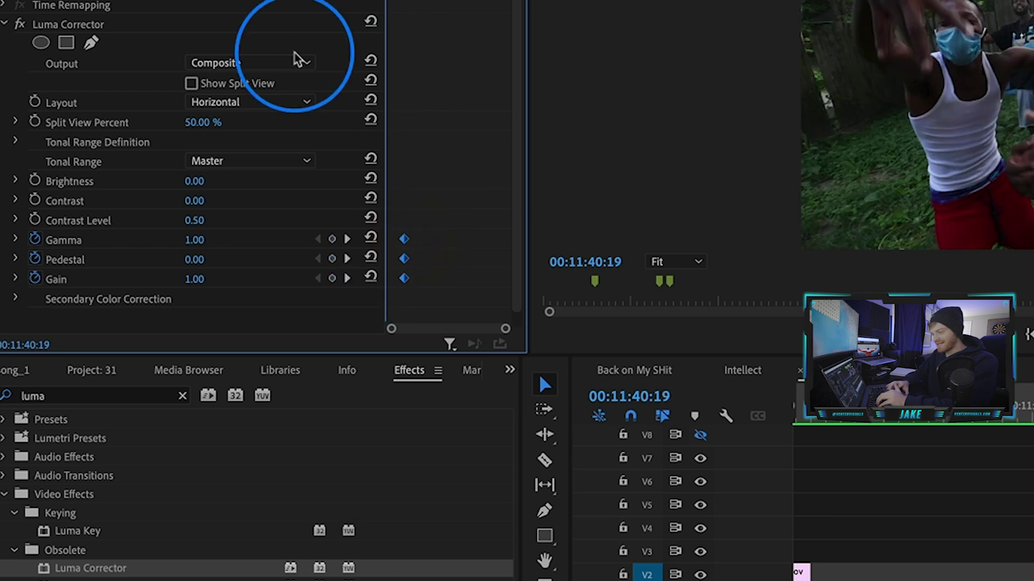
pyautogui.moveTo(195, 276); pyautogui.dragTo(212, 260)
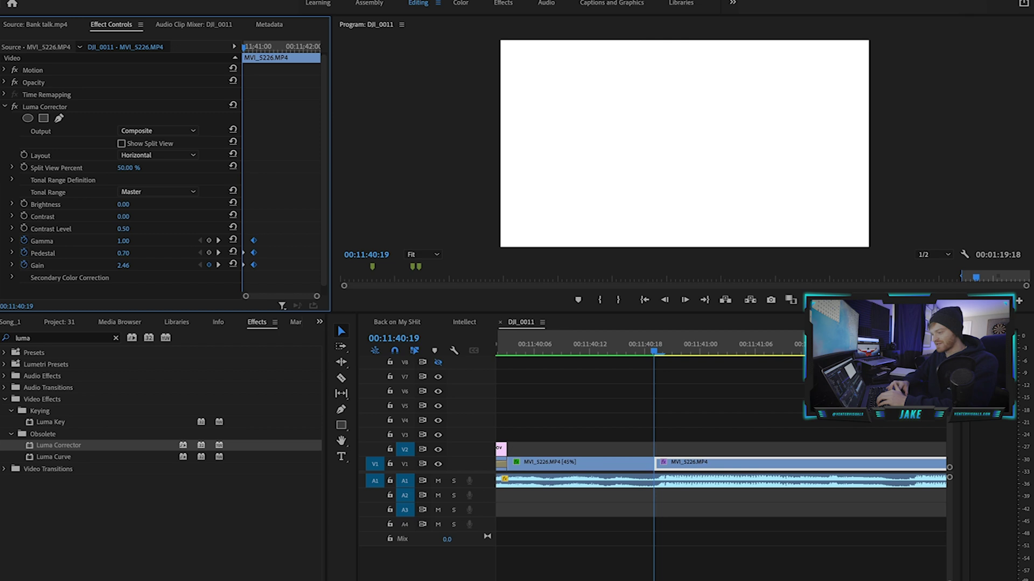
pyautogui.moveTo(123, 253); pyautogui.dragTo(107, 253)
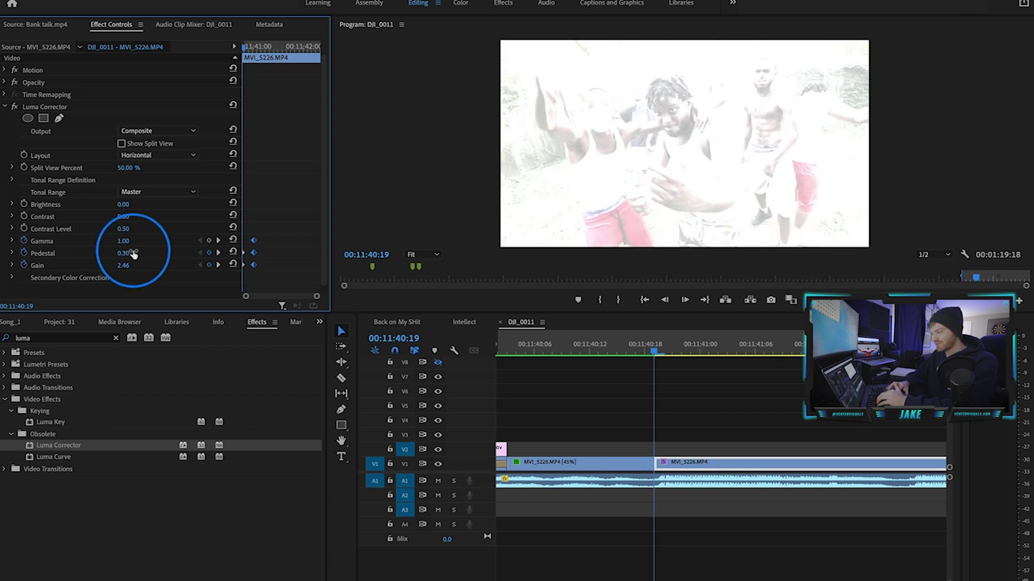
# Play the flash back from 00:11:40:09 and review the clip's Luma Corrector keyframes.
pyautogui.click(688, 442)
pyautogui.click(560, 347)
pyautogui.press('space')
pyautogui.click(683, 455)
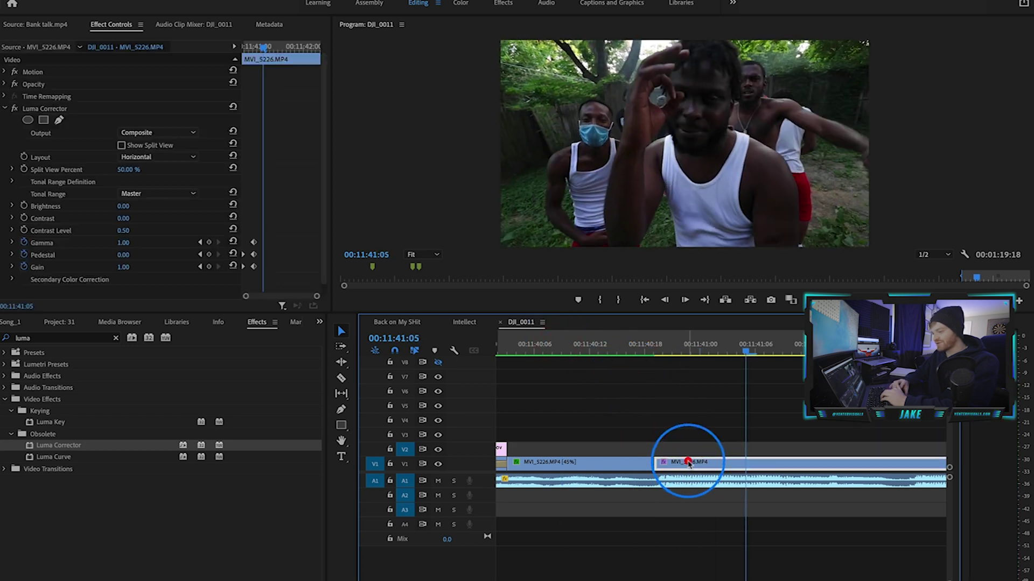
pyautogui.click(59, 254)
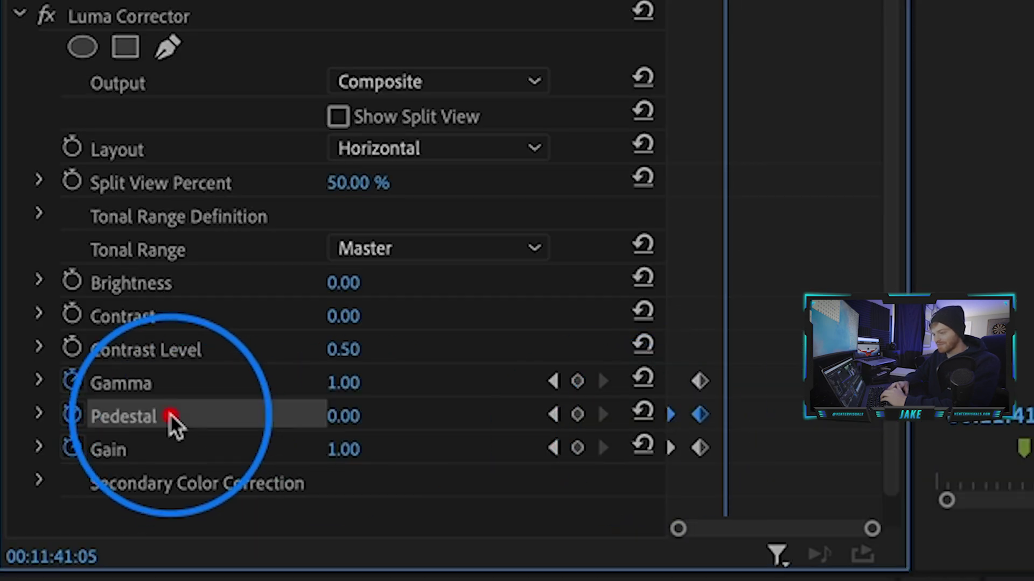
pyautogui.click(157, 450)
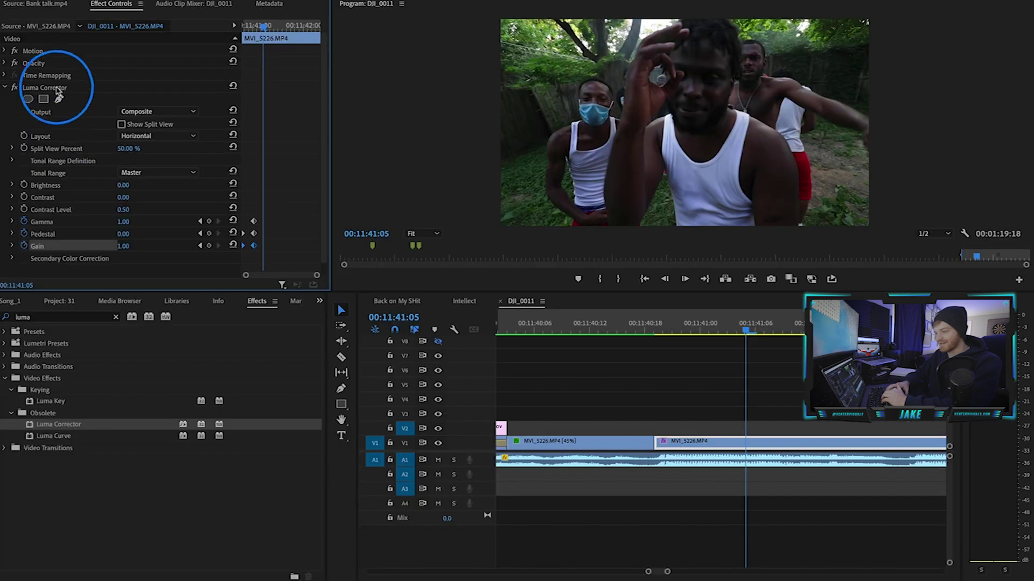
pyautogui.click(162, 19)
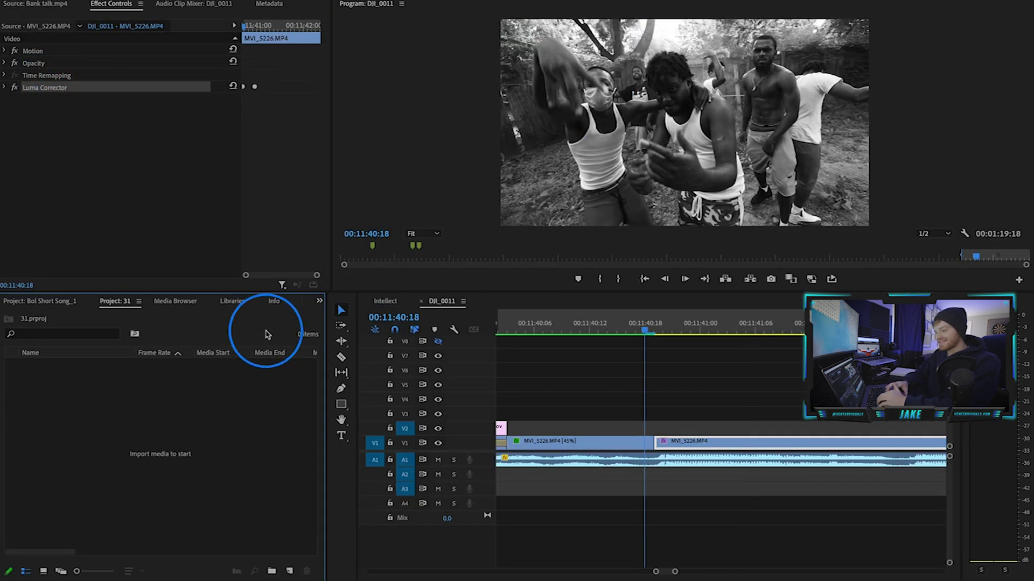
pyautogui.click(265, 330)
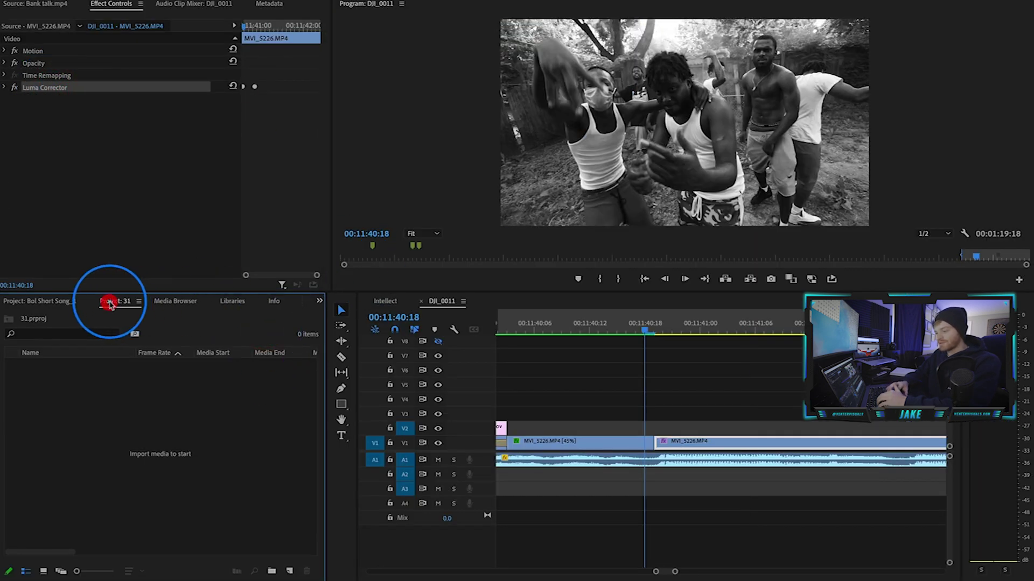
# Create a new adjustment layer and place it on V3 over the cut.
pyautogui.click(289, 570)
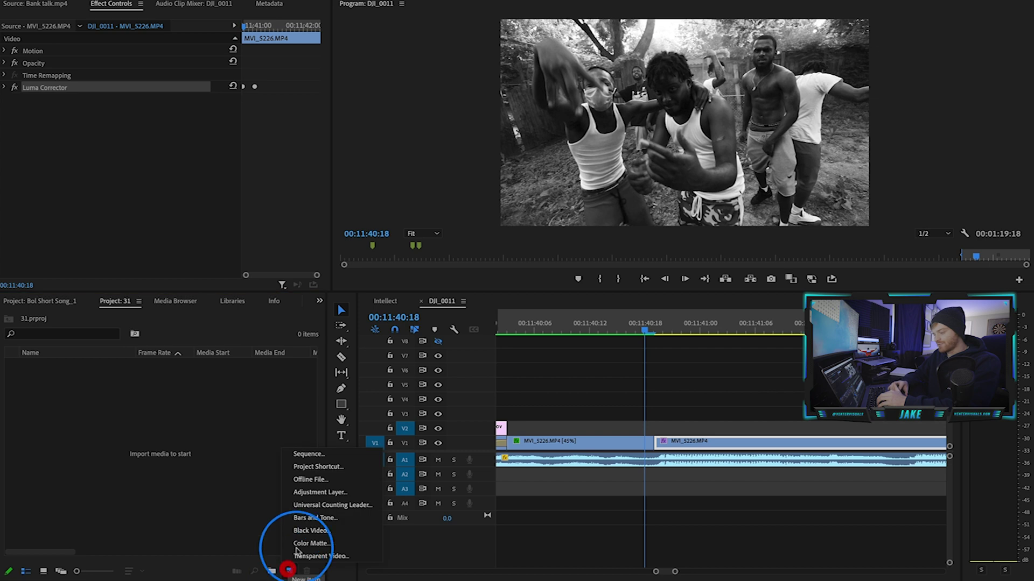
pyautogui.click(329, 490)
pyautogui.click(575, 327)
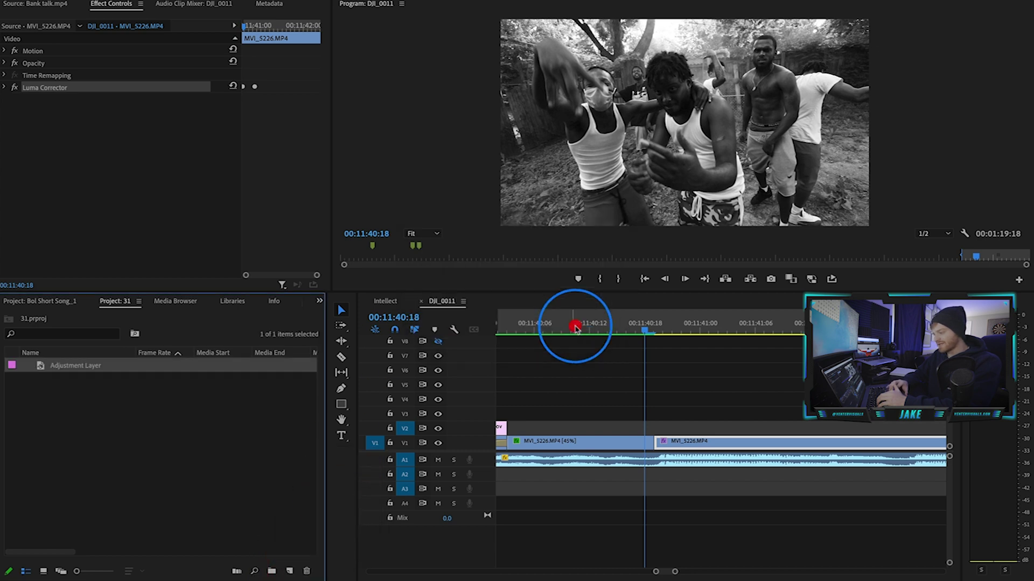
pyautogui.moveTo(84, 374); pyautogui.dragTo(557, 412)
# Split the adjustment layer at the cut, delete the right piece, and move the rest to V2.
pyautogui.press('c')
pyautogui.click(669, 413)
pyautogui.press('v')
pyautogui.click(704, 414)
pyautogui.press('Delete')
pyautogui.moveTo(619, 415); pyautogui.dragTo(685, 431)
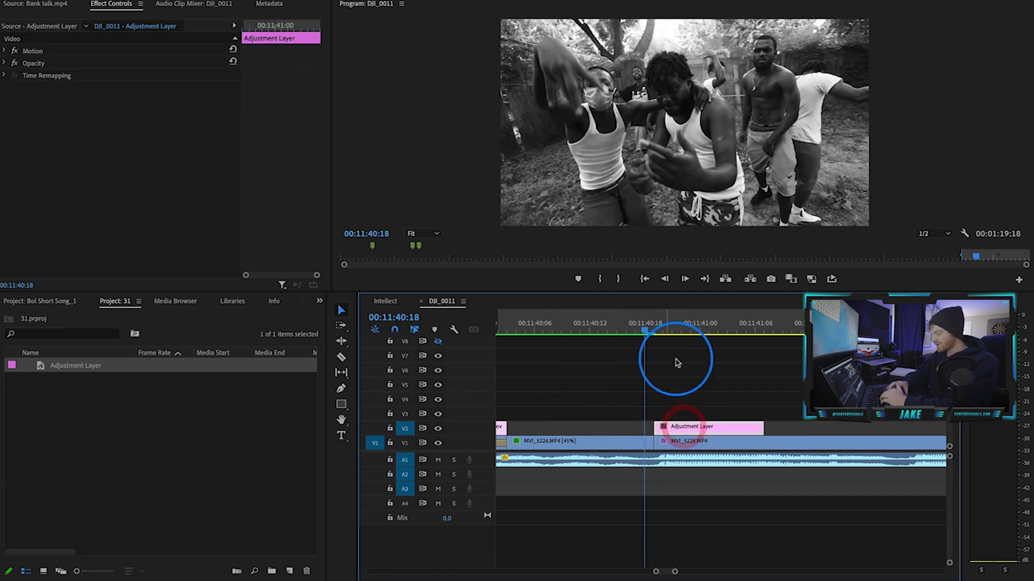
pyautogui.scroll(-1, 681, 438)
pyautogui.click(630, 429)
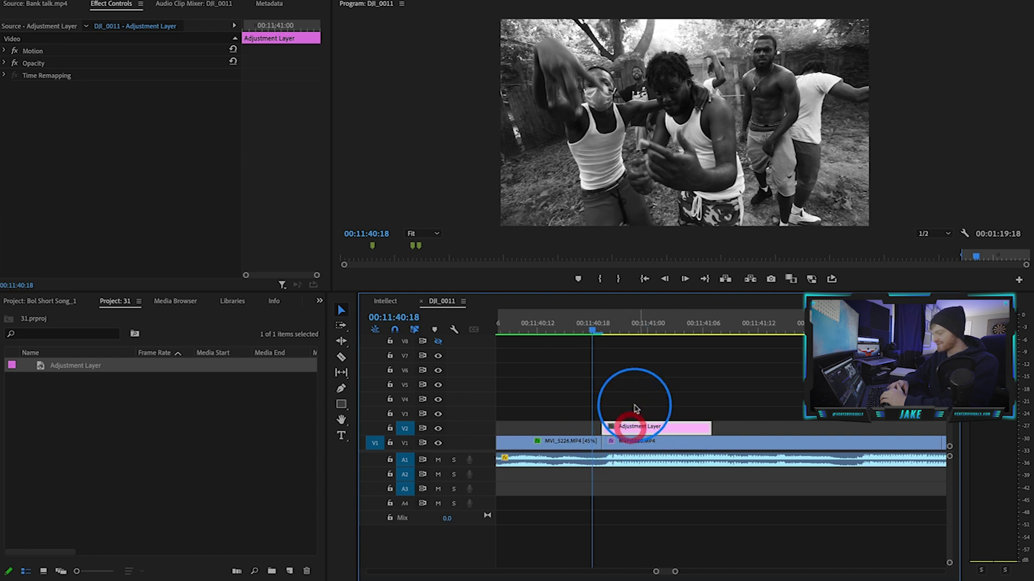
# Trim the adjustment layer to end at 00:11:41:01 by cutting and deleting the trailing piece.
pyautogui.click(614, 327)
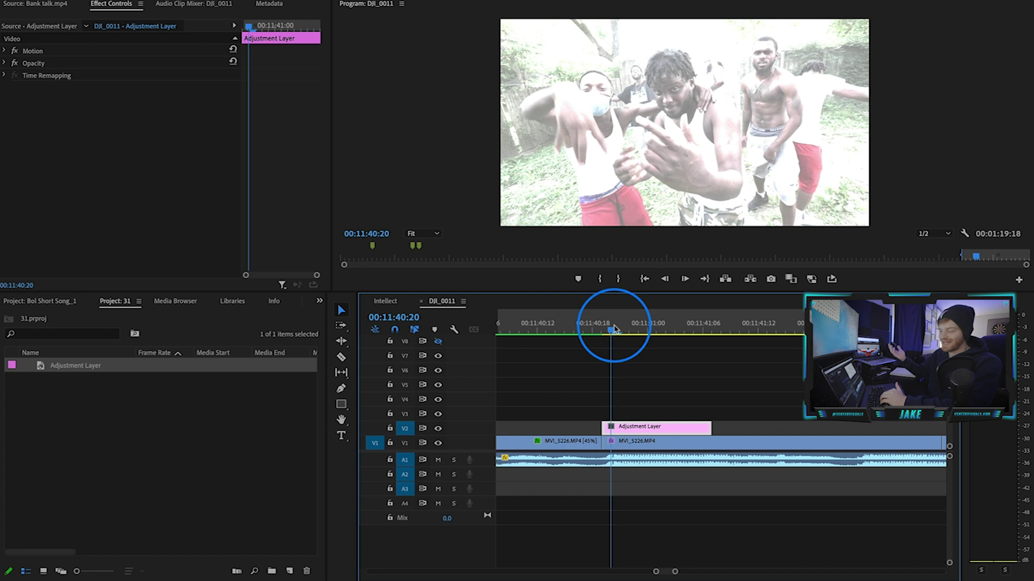
pyautogui.click(602, 330)
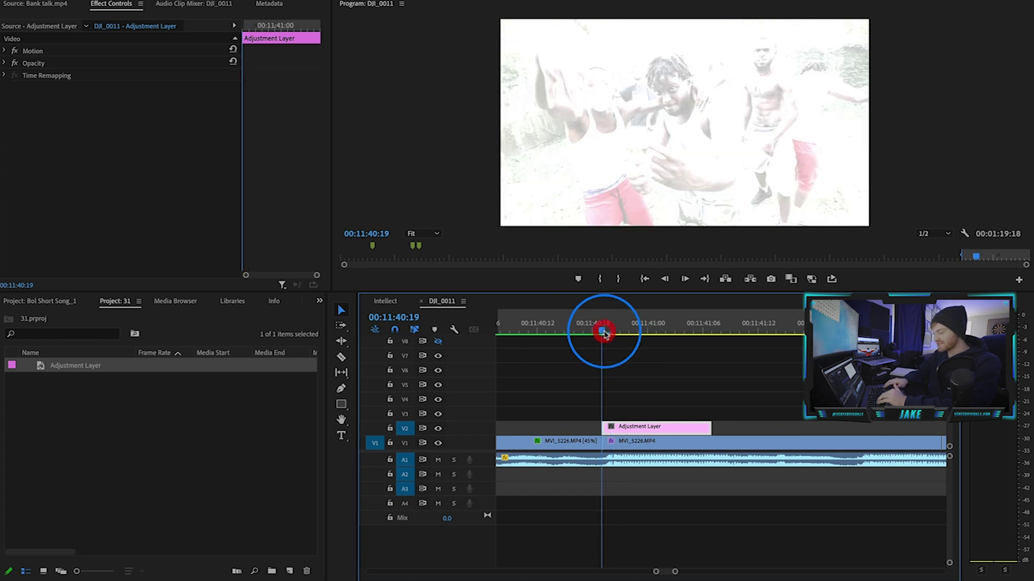
pyautogui.press('space')
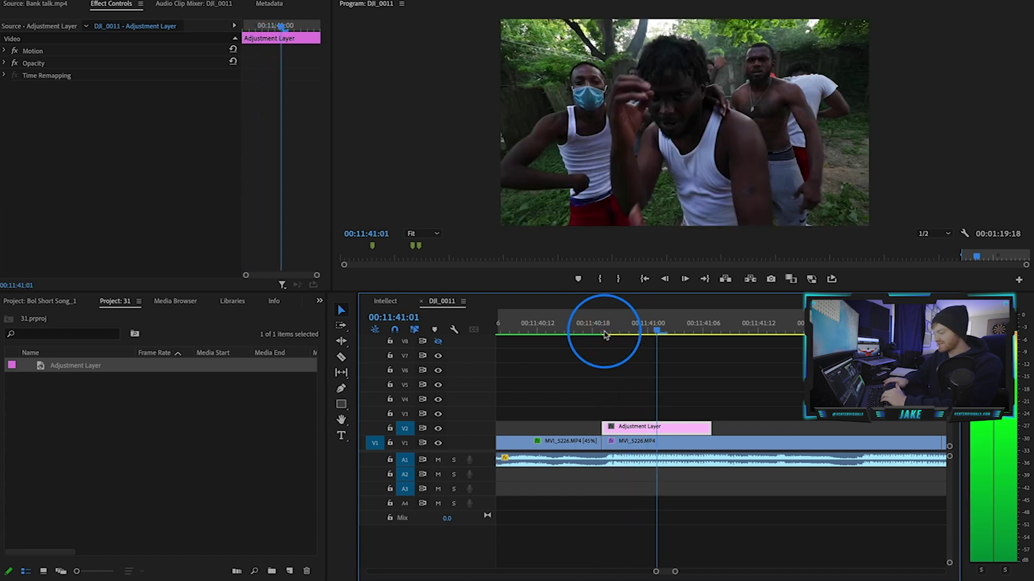
pyautogui.press('Left')
pyautogui.press('c')
pyautogui.click(657, 426)
pyautogui.press('v')
pyautogui.press('Delete')
# Delete the extra adjustment layer piece and select the remaining one on V2.
pyautogui.press('Left')
pyautogui.press('Left')
pyautogui.press('Left')
pyautogui.press('Left')
pyautogui.click(642, 384)
pyautogui.click(630, 427)
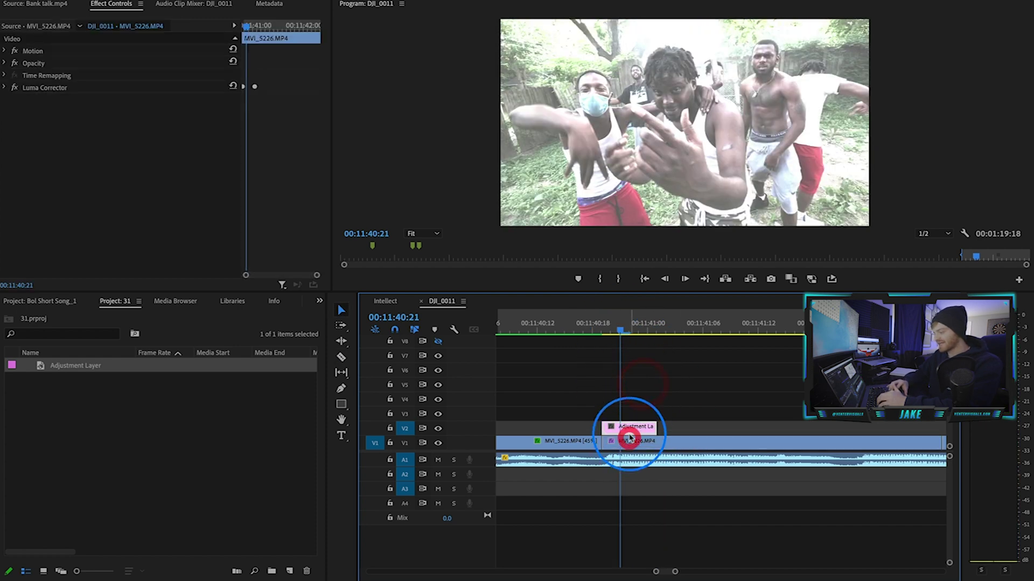
pyautogui.click(319, 301)
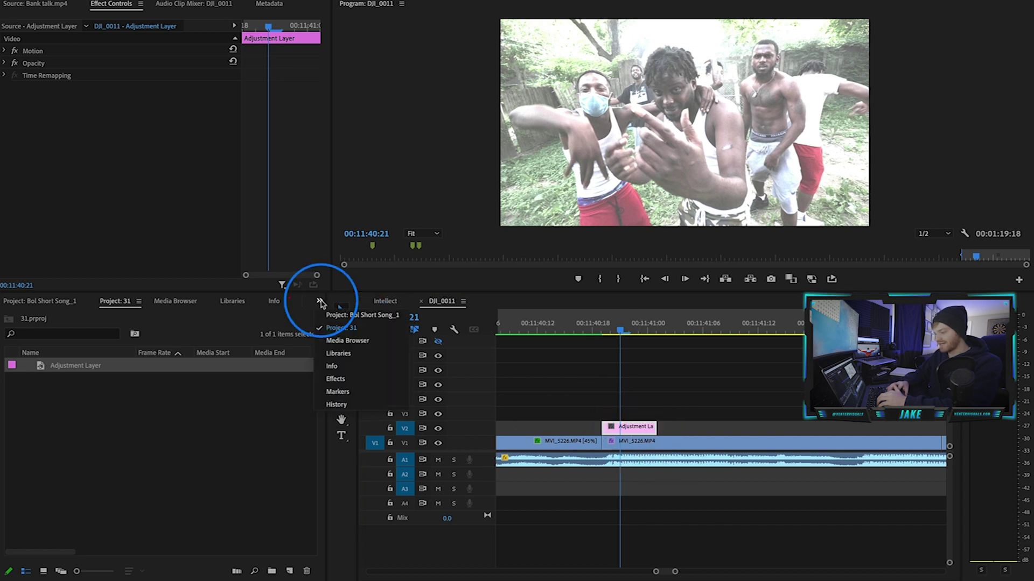
# Apply the Transform effect, found by searching 'transfo', to the adjustment layer.
pyautogui.click(344, 380)
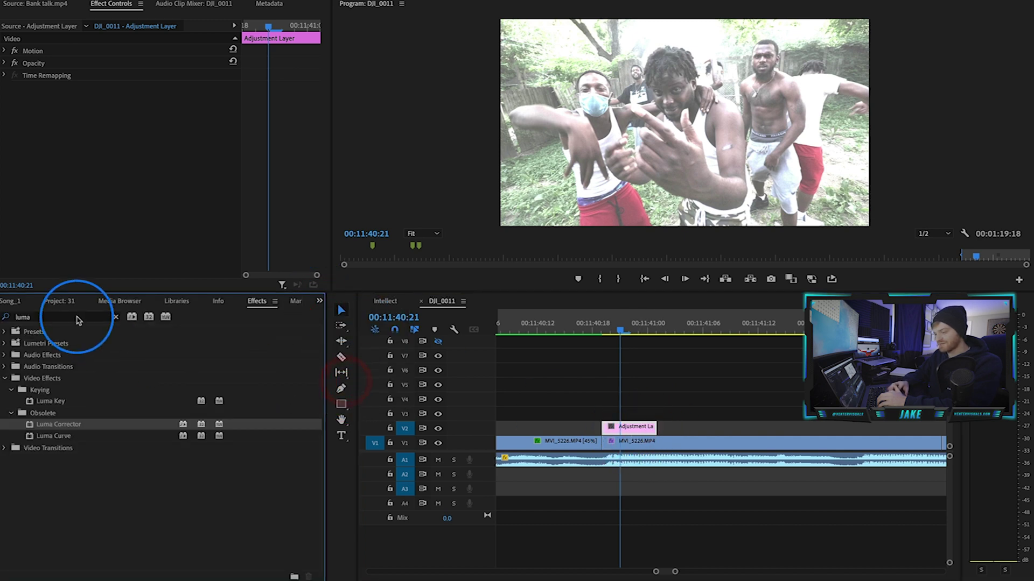
pyautogui.write('transform')
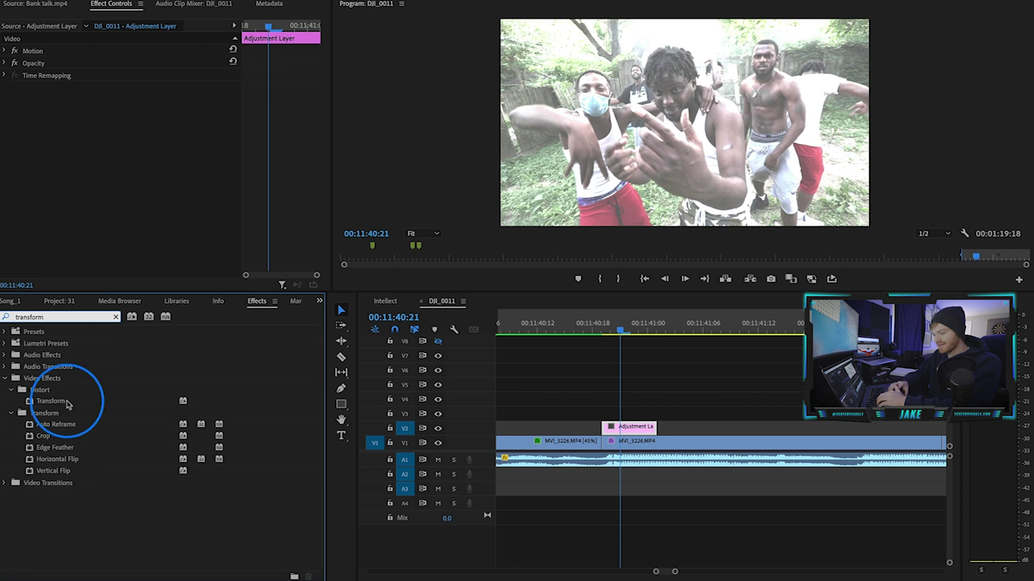
pyautogui.click(49, 402)
pyautogui.moveTo(662, 389); pyautogui.dragTo(628, 426)
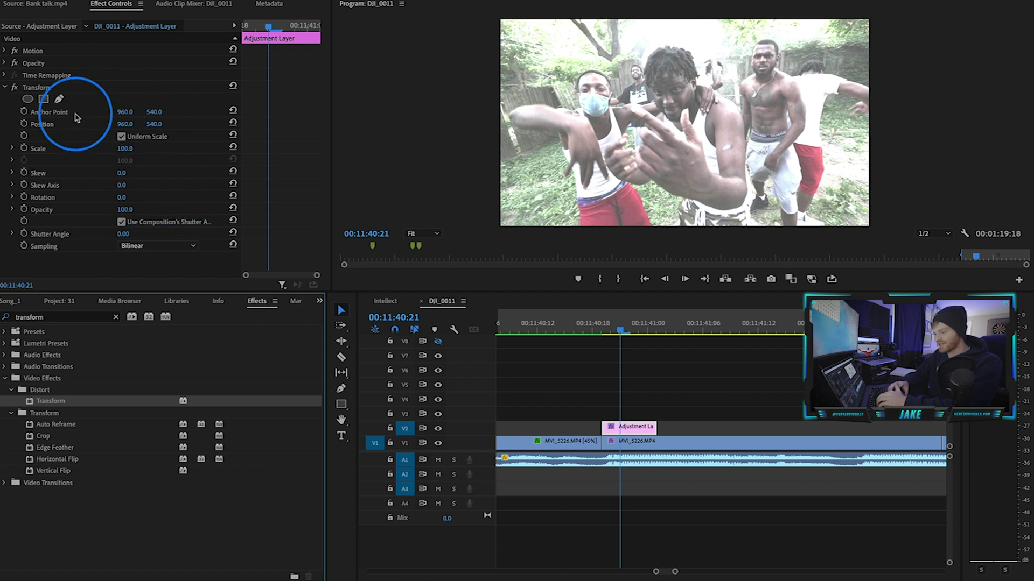
# Keyframe a frame-by-frame Position Y shake from the start of the adjustment layer.
pyautogui.moveTo(259, 24); pyautogui.dragTo(221, 25)
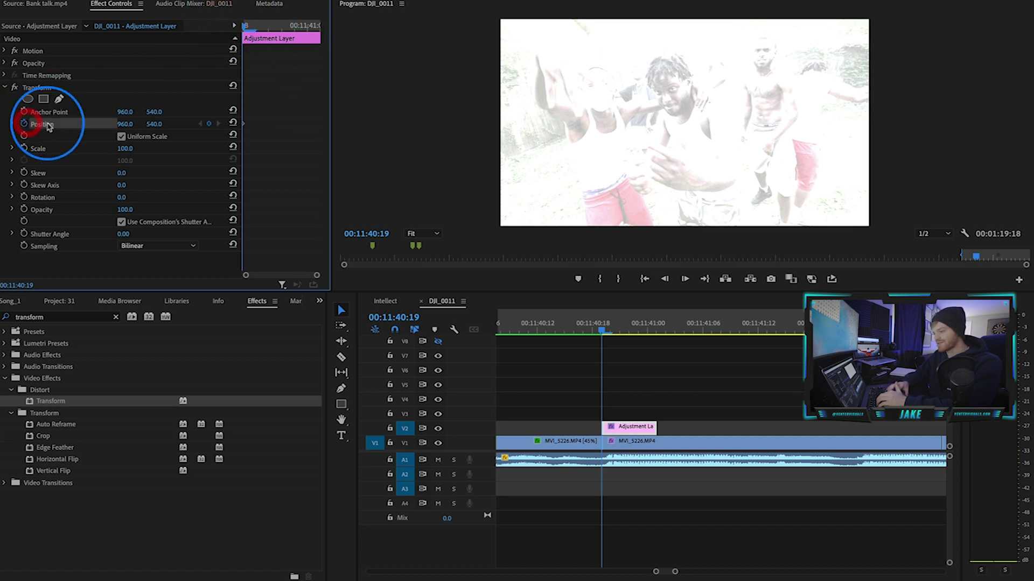
pyautogui.moveTo(154, 124)
pyautogui.mouseDown()
pyautogui.moveTo(165, 124)
pyautogui.moveTo(144, 124)
pyautogui.moveTo(166, 124)
pyautogui.moveTo(143, 124)
pyautogui.moveTo(155, 124)
pyautogui.mouseUp()
pyautogui.press('Right')
pyautogui.press('Right')
pyautogui.press('Right')
pyautogui.press('Right')
pyautogui.press('Right')
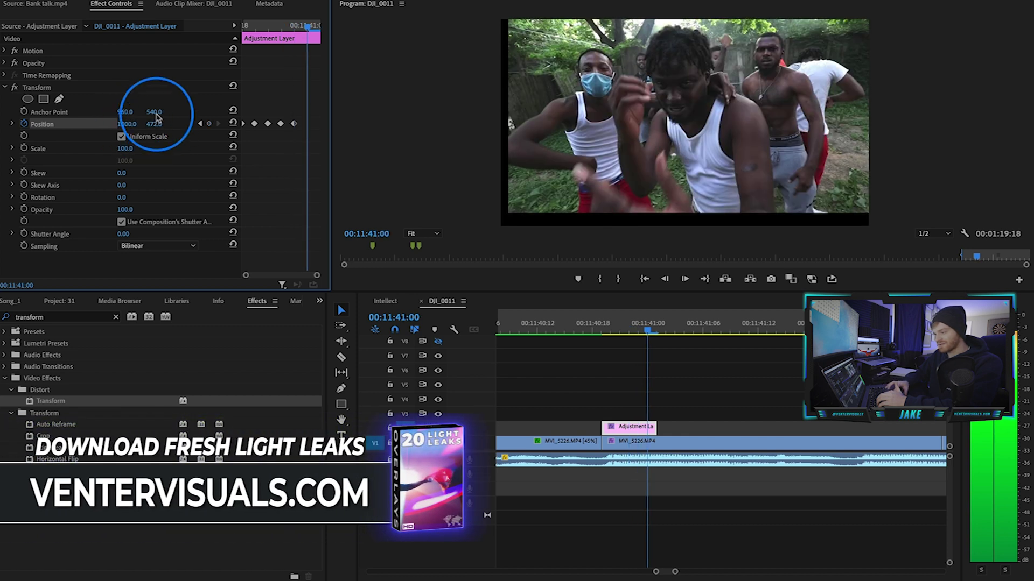
pyautogui.press('Right')
pyautogui.moveTo(157, 123); pyautogui.dragTo(132, 124)
pyautogui.moveTo(299, 26); pyautogui.dragTo(259, 39)
pyautogui.click(186, 100)
# Set the Transform Shutter Angle to 360 and preview the motion-blurred shake.
pyautogui.click(186, 262)
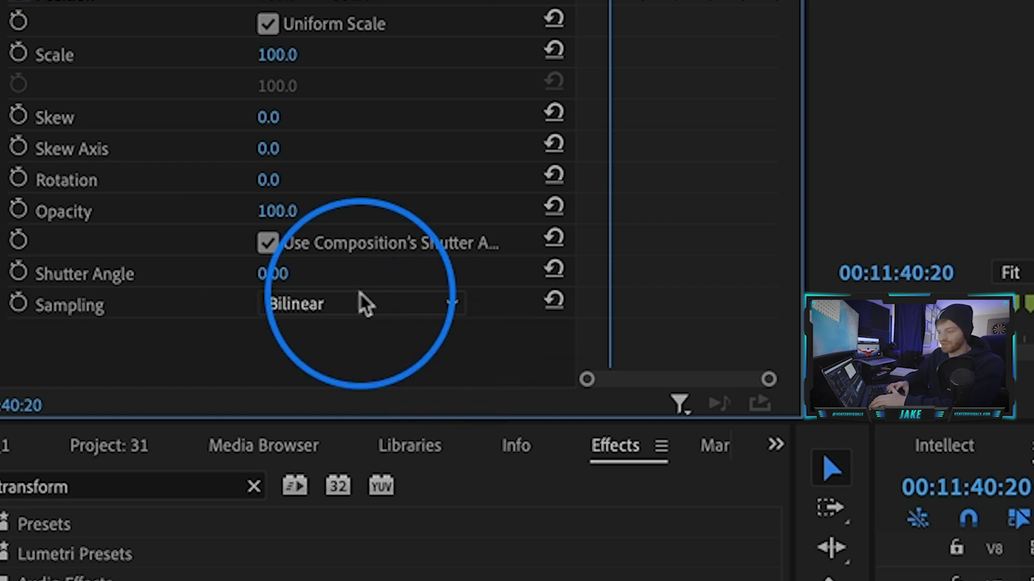
pyautogui.click(290, 273)
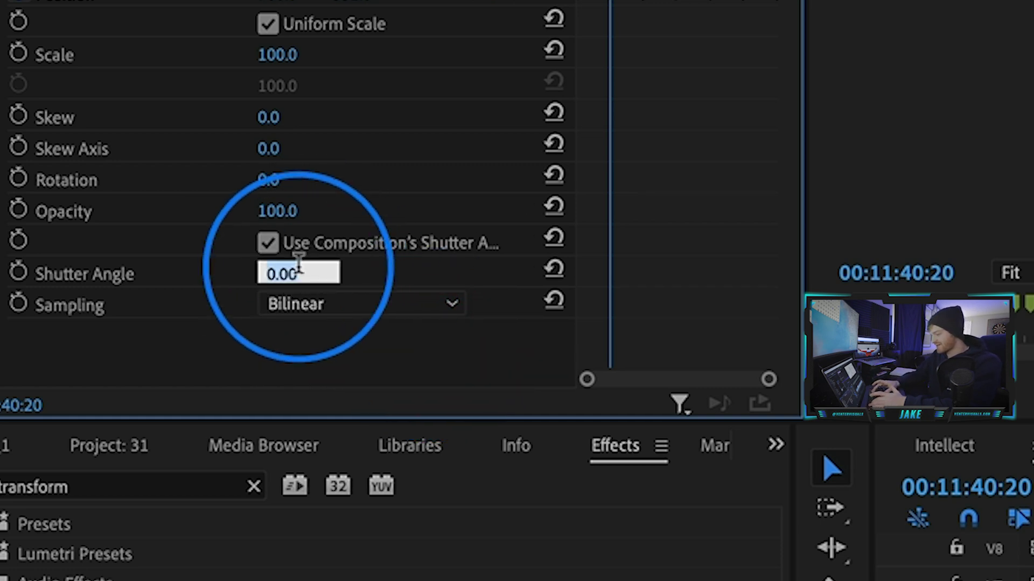
pyautogui.write('360')
pyautogui.press('Return')
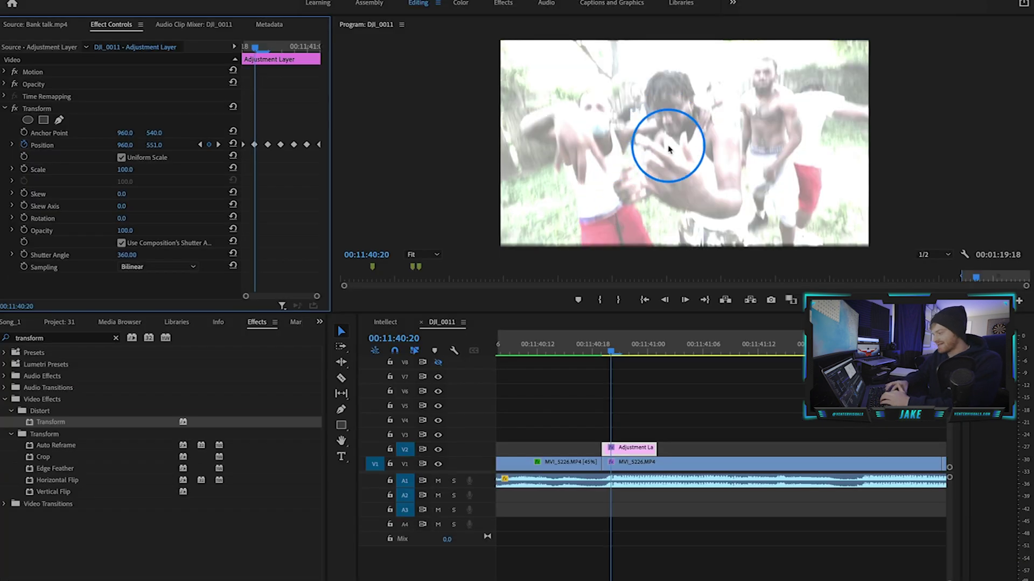
pyautogui.moveTo(616, 352); pyautogui.dragTo(637, 354)
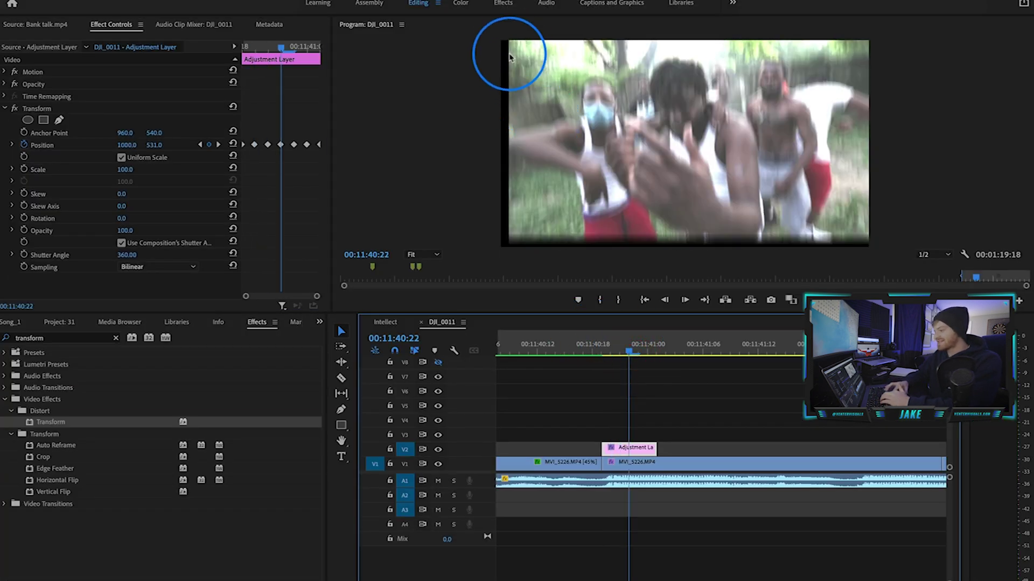
# Raise Transform Scale to 113 to hide the frame edges and preview through 00:11:41:01.
pyautogui.click(128, 170)
pyautogui.write('109')
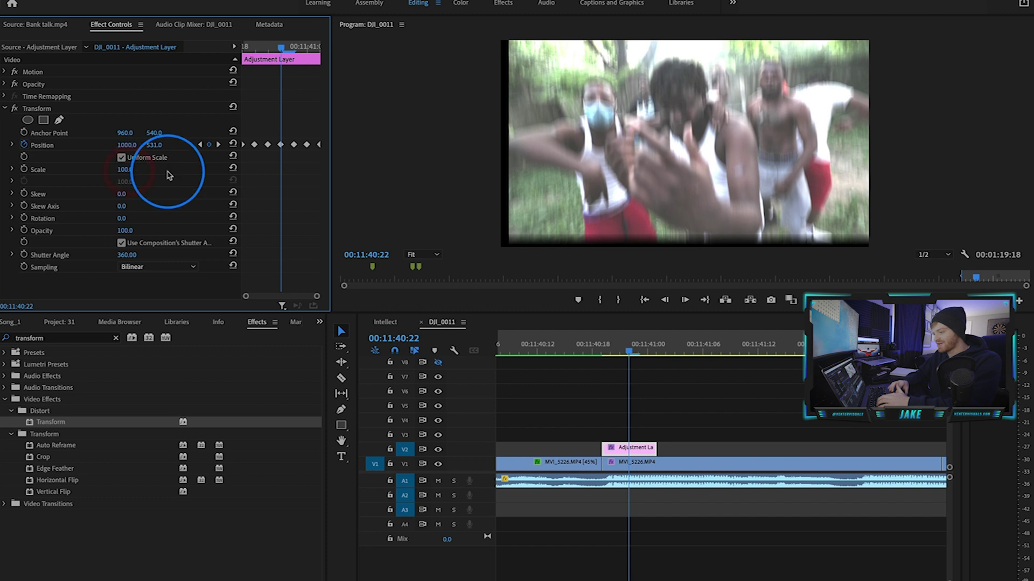
pyautogui.press('Return')
pyautogui.moveTo(128, 169); pyautogui.dragTo(130, 170)
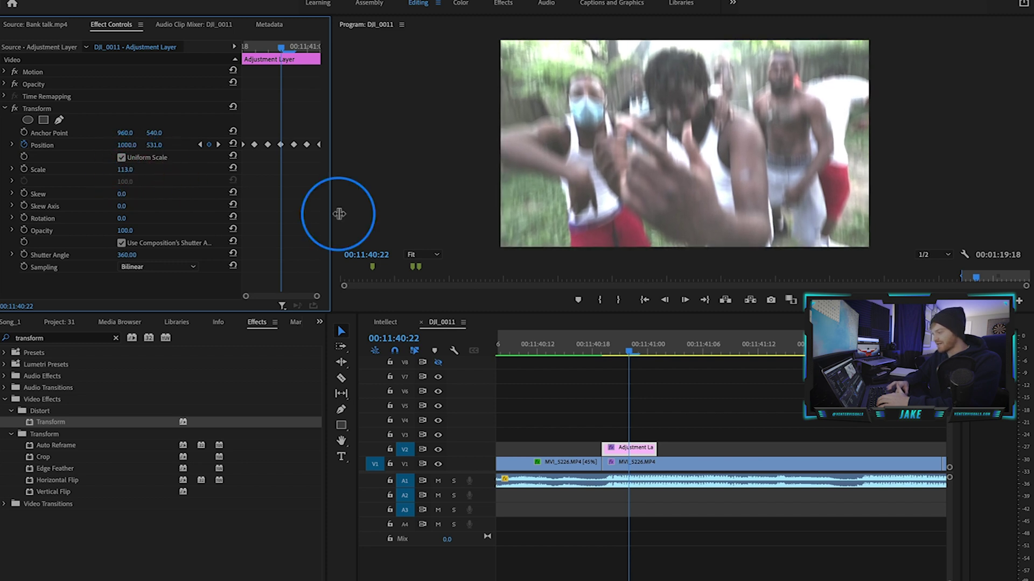
pyautogui.moveTo(618, 350); pyautogui.dragTo(639, 360)
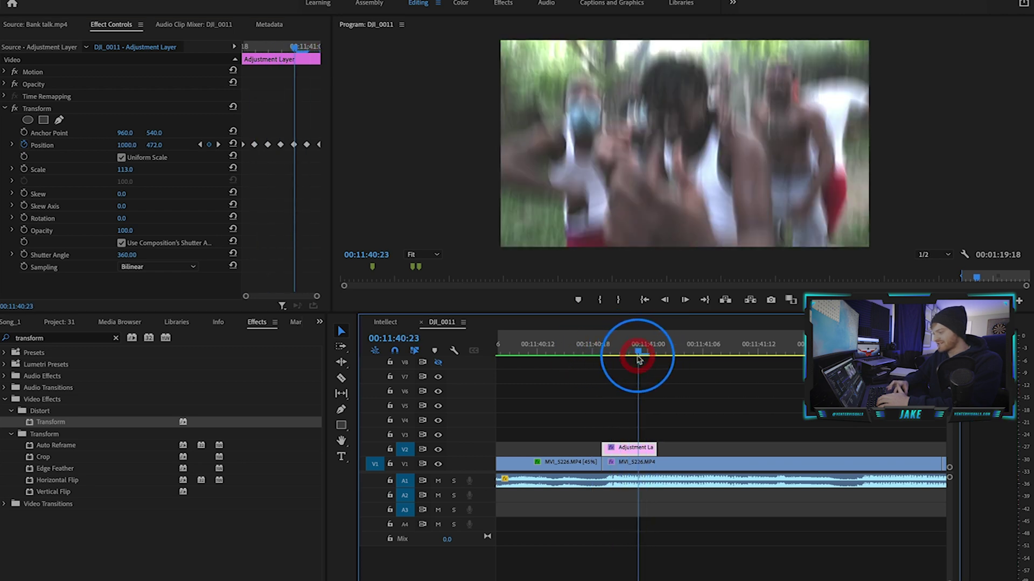
pyautogui.scroll(-3, 563, 414)
pyautogui.click(531, 354)
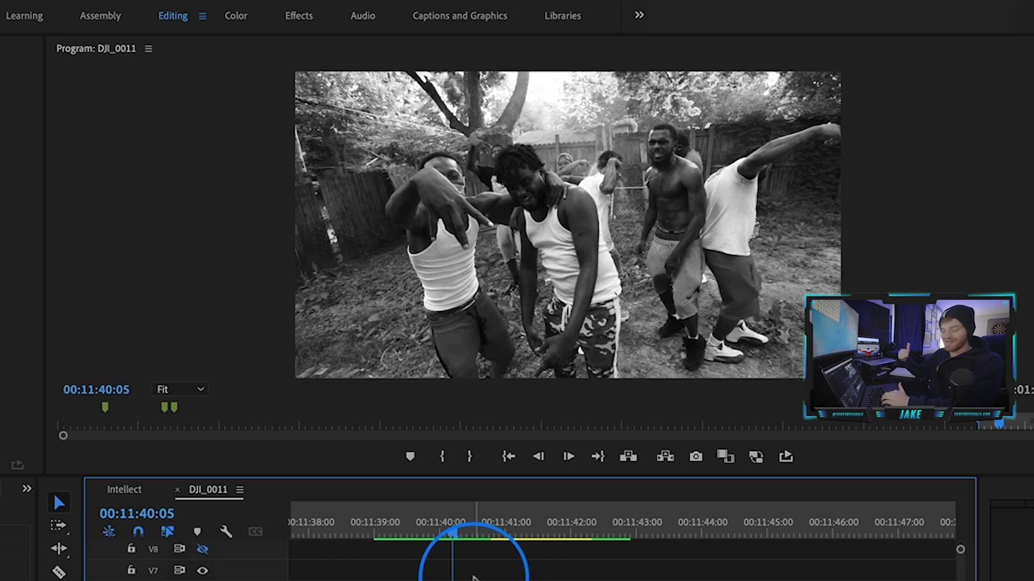
# Play the shake transition back twice from just before the cut.
pyautogui.press('space')
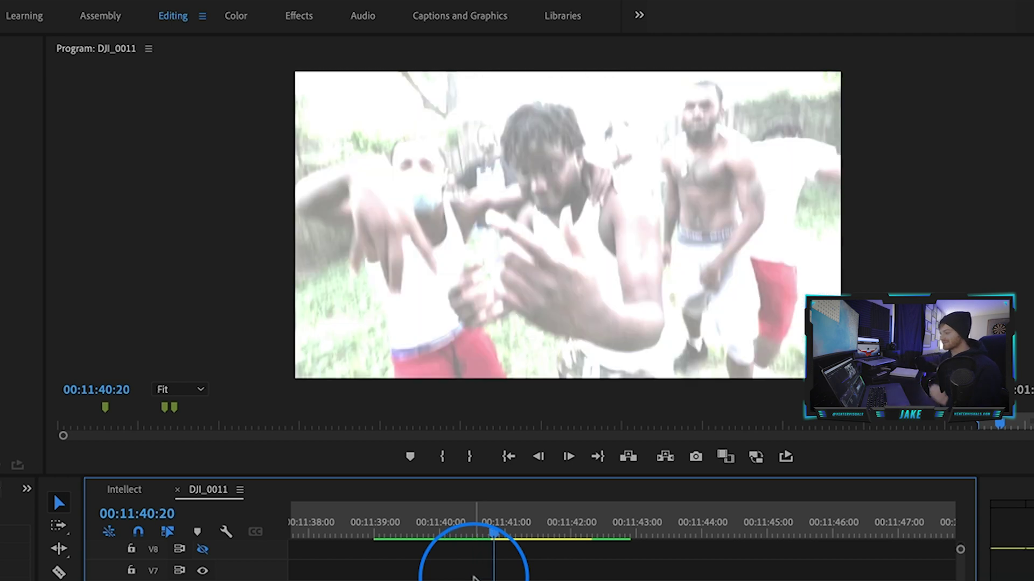
pyautogui.click(386, 506)
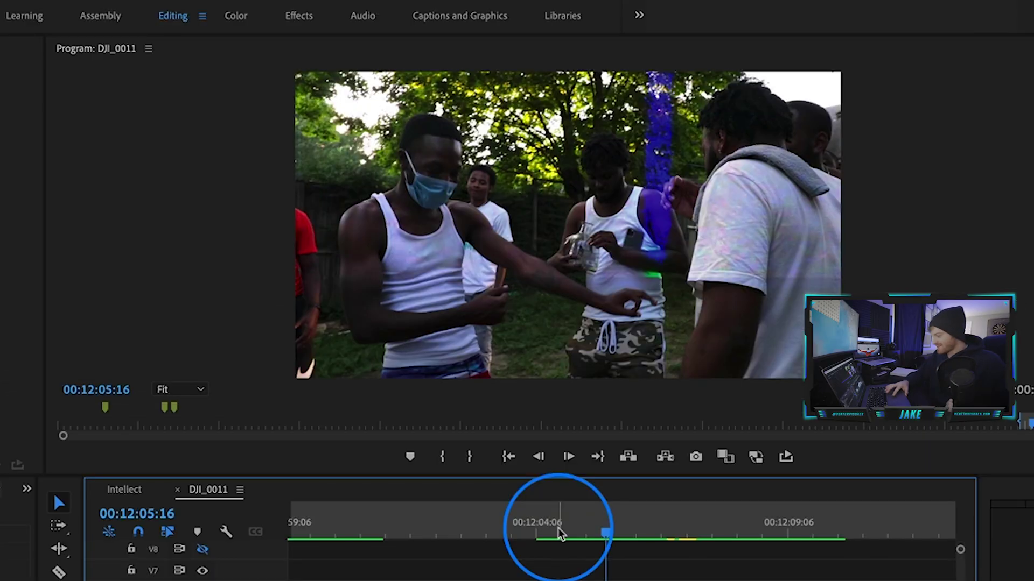
# Play through the overlay section from 00:12:05:21 to find the beat.
pyautogui.moveTo(678, 351); pyautogui.dragTo(707, 355)
pyautogui.press('space')
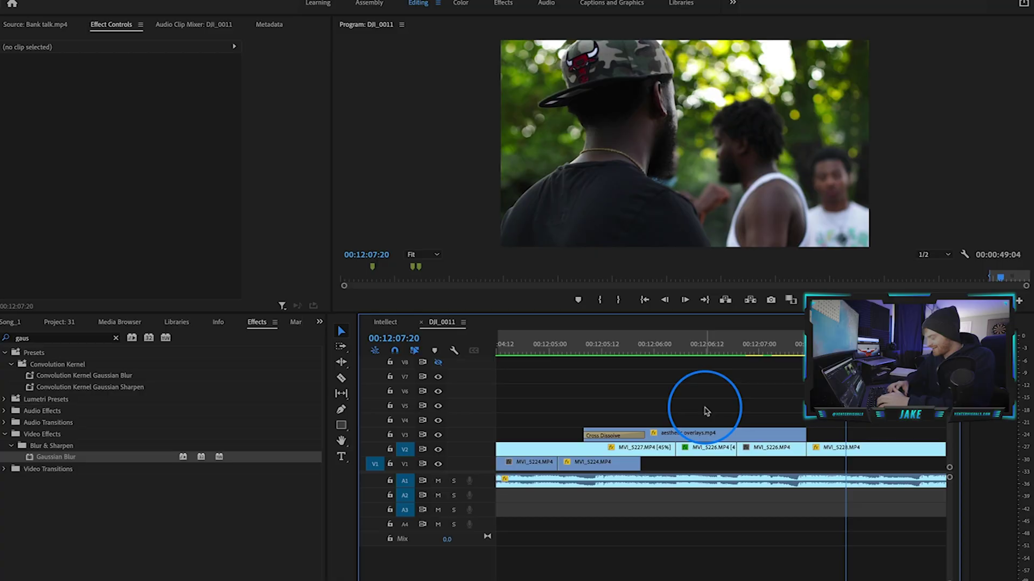
pyautogui.scroll(2, 764, 428)
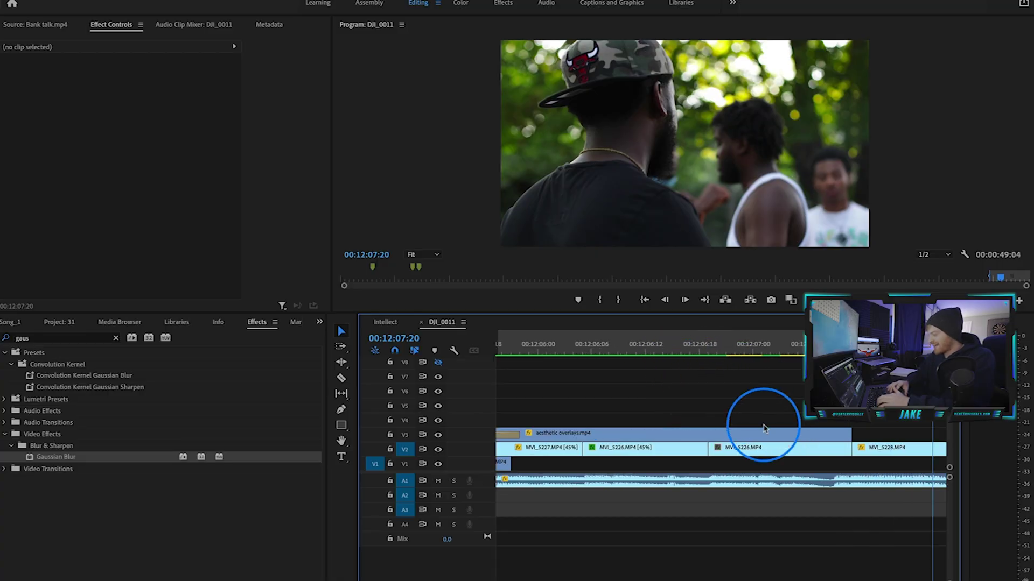
pyautogui.scroll(-2, 681, 377)
pyautogui.moveTo(637, 351); pyautogui.dragTo(617, 350)
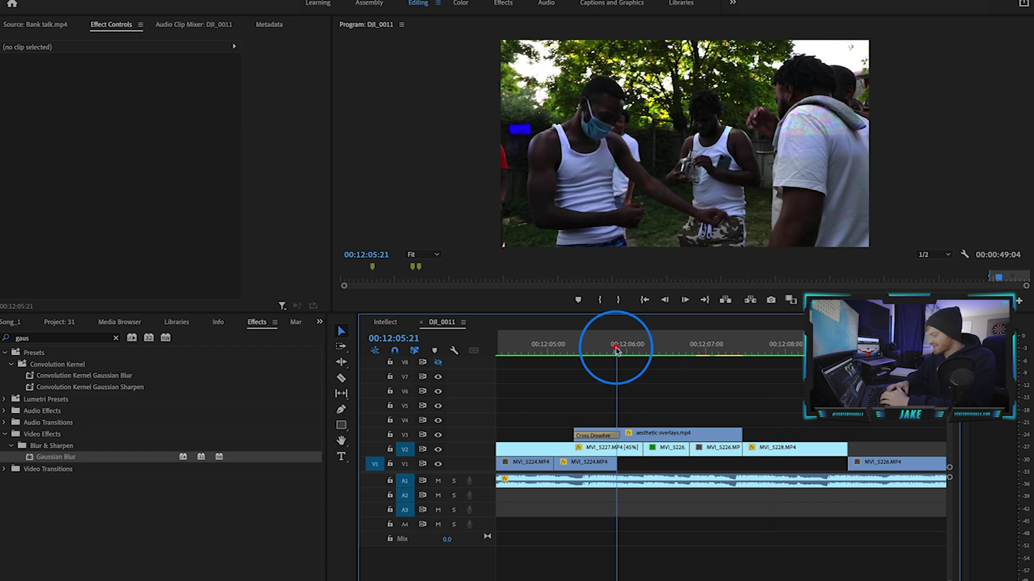
pyautogui.press('space')
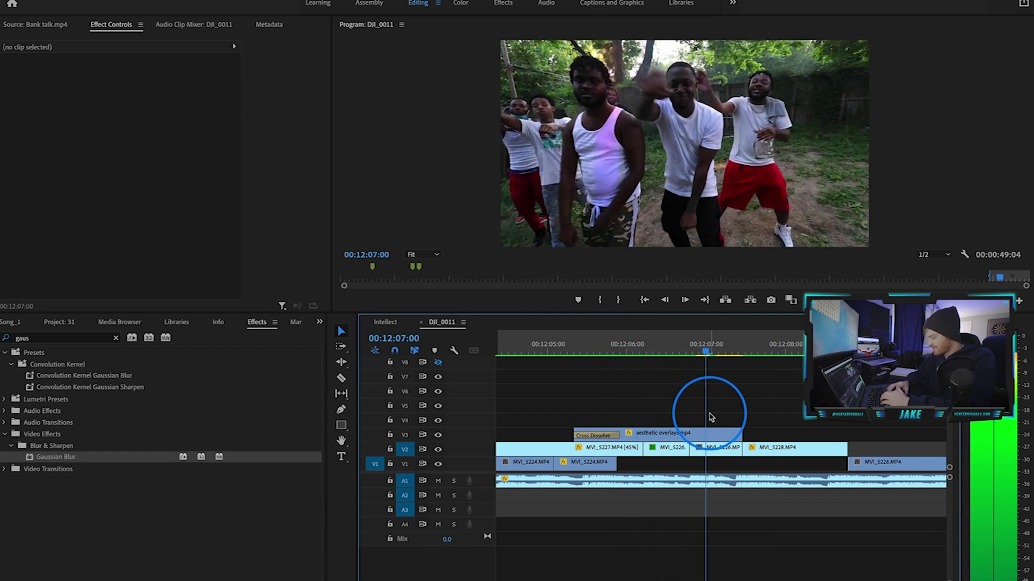
pyautogui.scroll(3, 706, 487)
pyautogui.scroll(1, 599, 541)
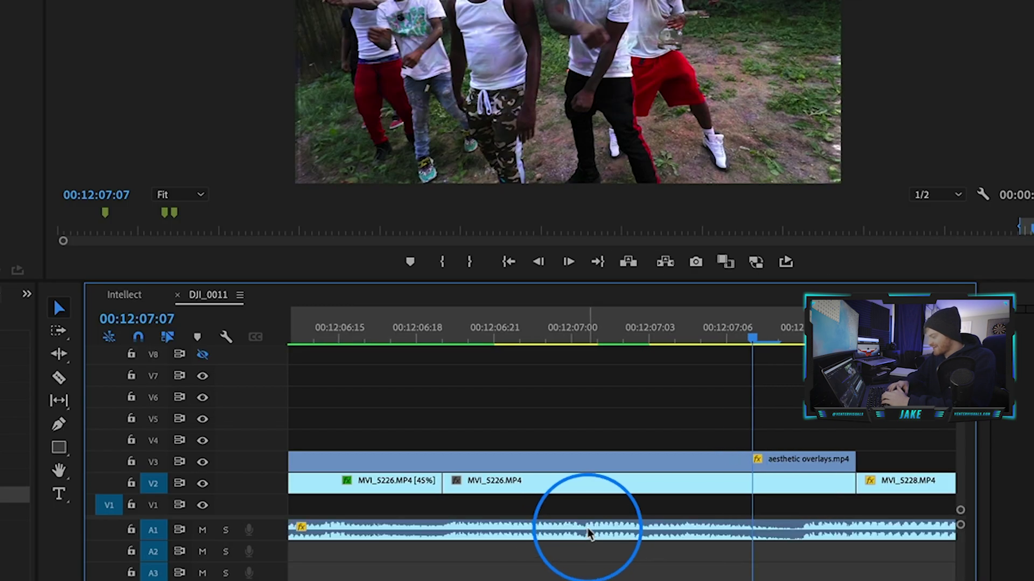
# Razor-split the MVI_5226 clip on V2 at the beat and play the new cut from 00:12:06:17.
pyautogui.click(590, 538)
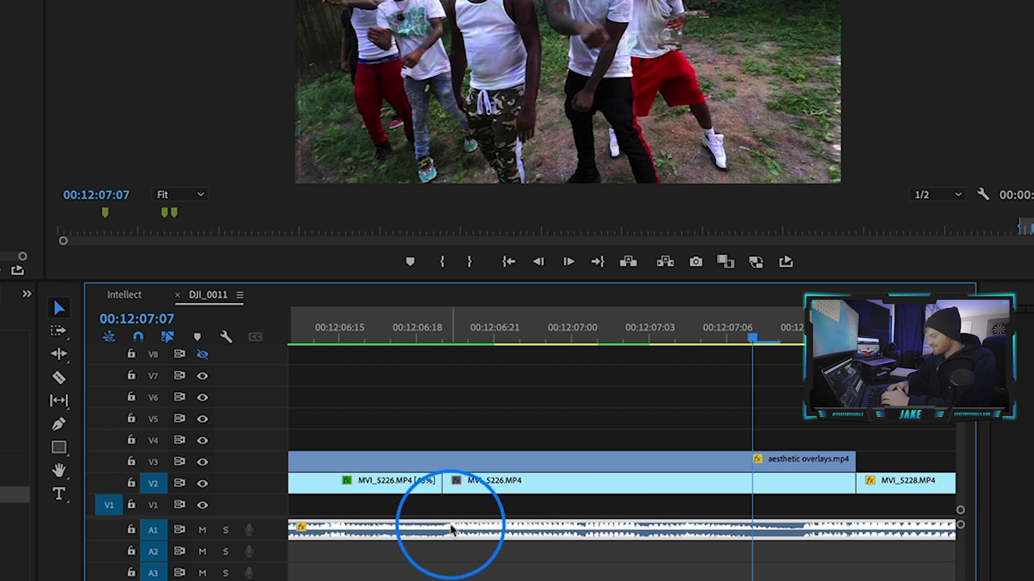
pyautogui.press('c')
pyautogui.click(575, 485)
pyautogui.press('v')
pyautogui.click(518, 487)
pyautogui.click(408, 486)
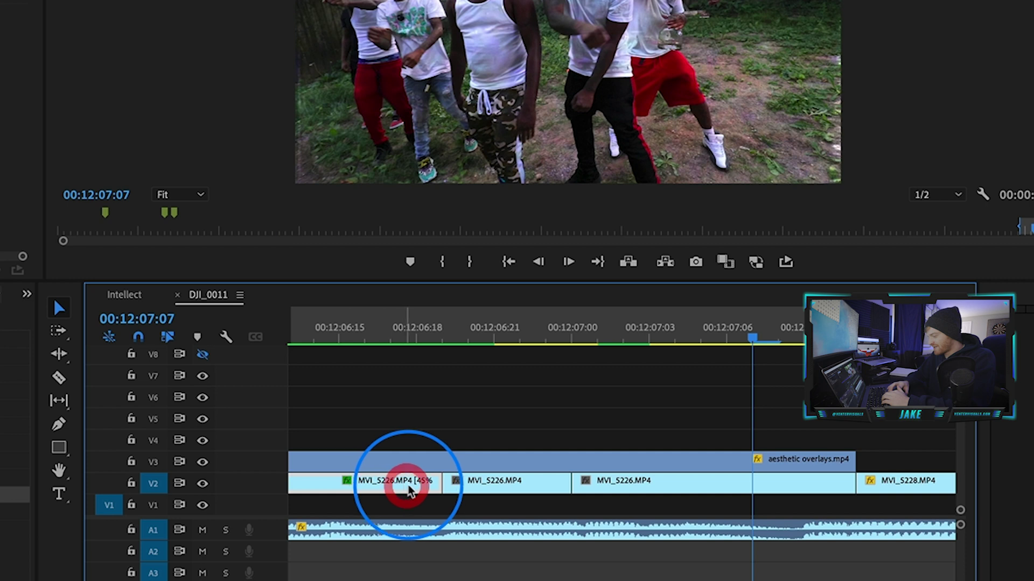
pyautogui.click(399, 338)
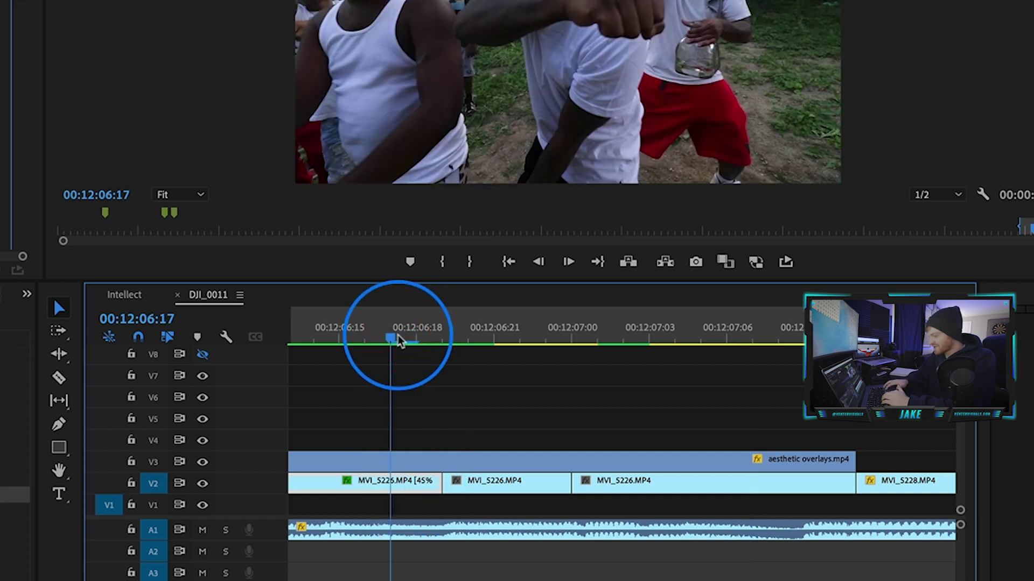
pyautogui.press('space')
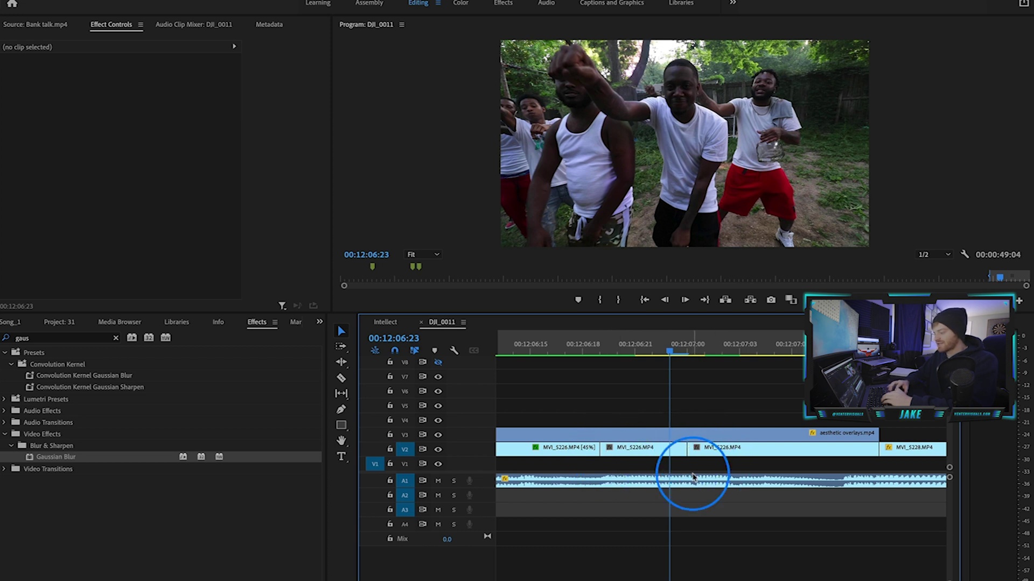
pyautogui.click(617, 461)
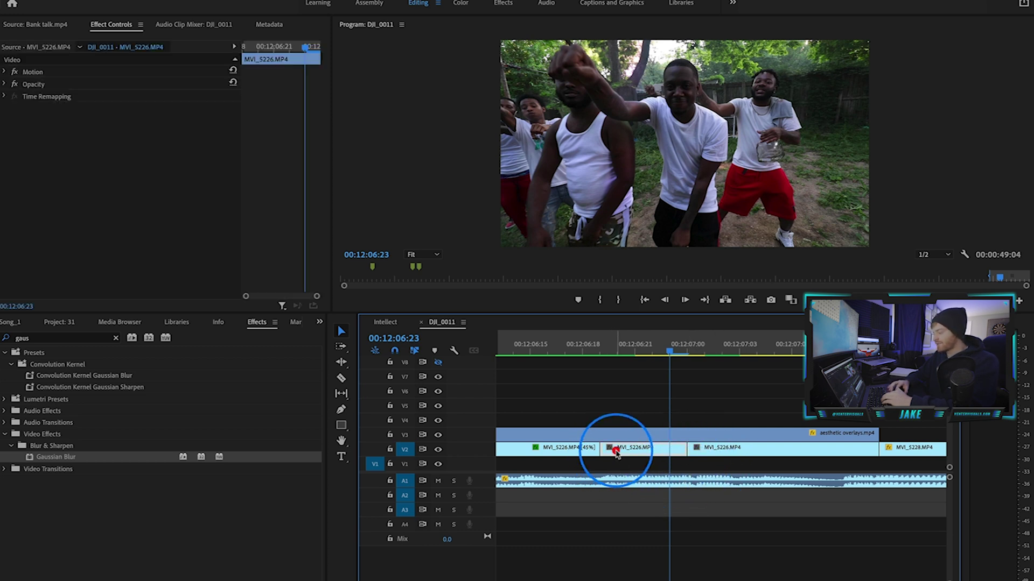
# Apply a horizontal-only Gaussian Blur to the short V2 piece and keyframe a high Blurriness at 00:12:06:19.
pyautogui.click(604, 344)
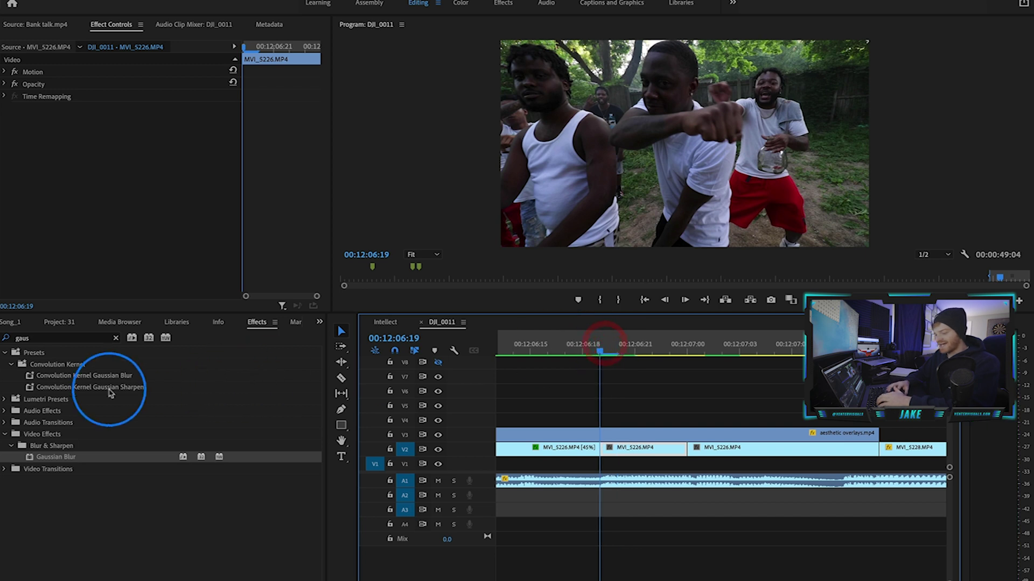
pyautogui.click(61, 457)
pyautogui.moveTo(497, 416); pyautogui.dragTo(614, 454)
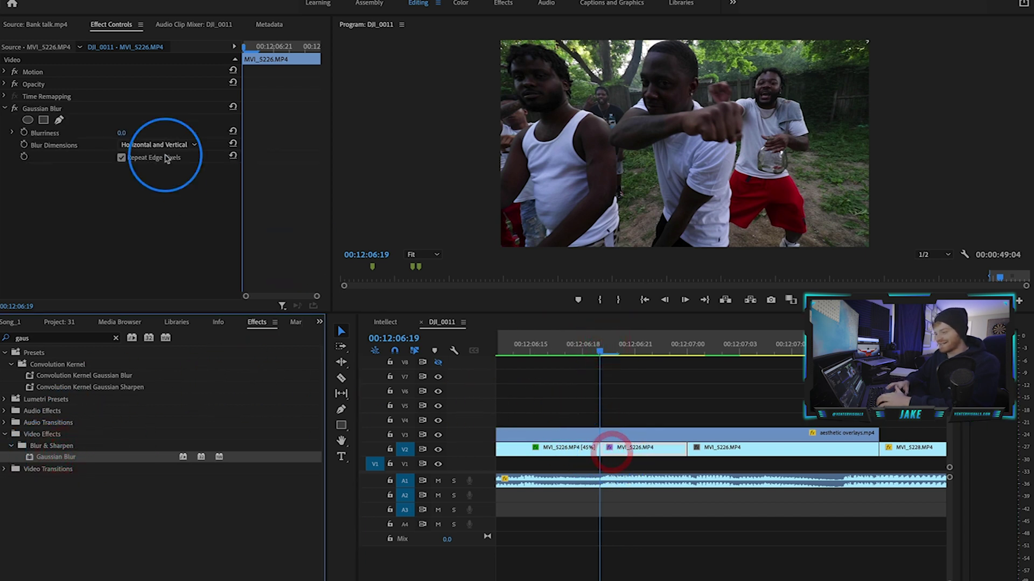
pyautogui.click(156, 145)
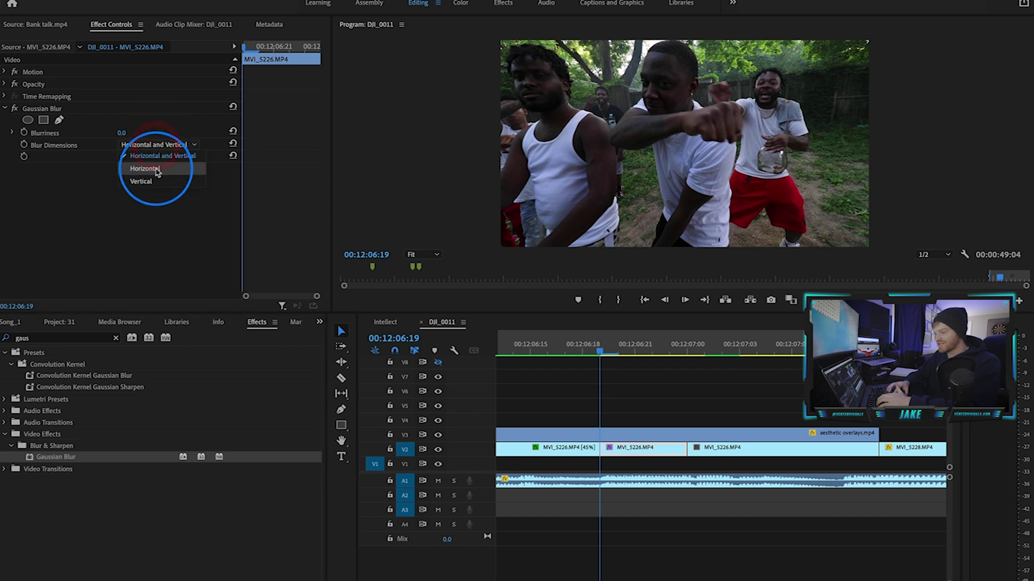
pyautogui.click(157, 171)
pyautogui.moveTo(123, 134)
pyautogui.mouseDown()
pyautogui.moveTo(158, 133)
pyautogui.moveTo(134, 134)
pyautogui.mouseUp()
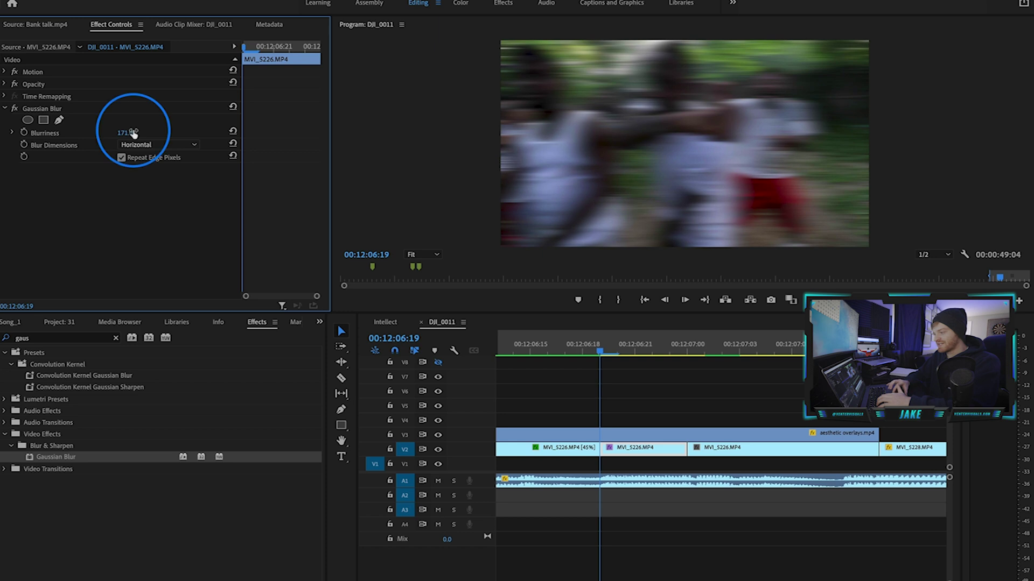
pyautogui.click(25, 132)
# Add a Blurriness 0 keyframe around 00:12:06:23 and shift it later in the clip.
pyautogui.moveTo(259, 47); pyautogui.dragTo(304, 46)
pyautogui.click(125, 133)
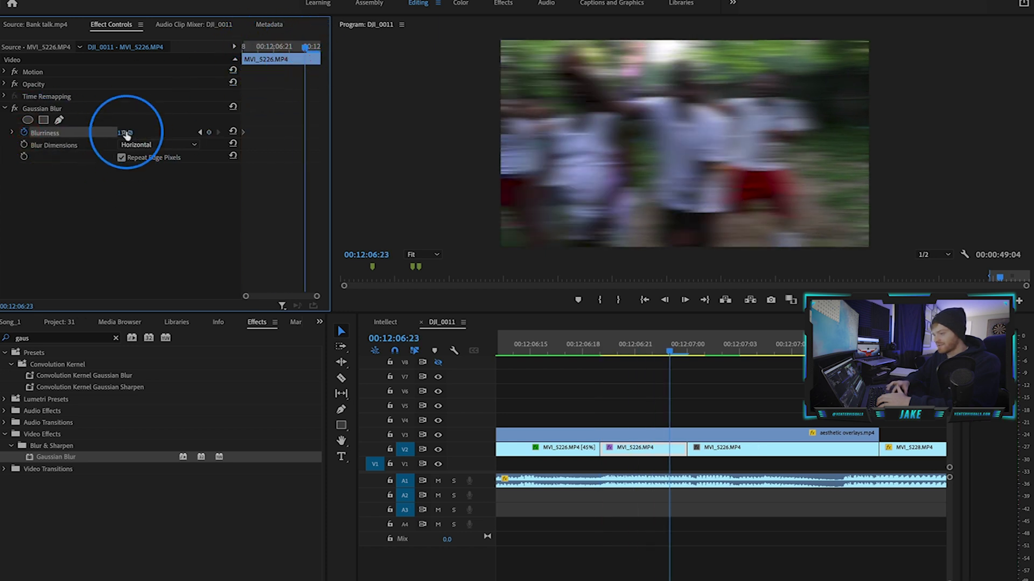
pyautogui.write('0')
pyautogui.press('Return')
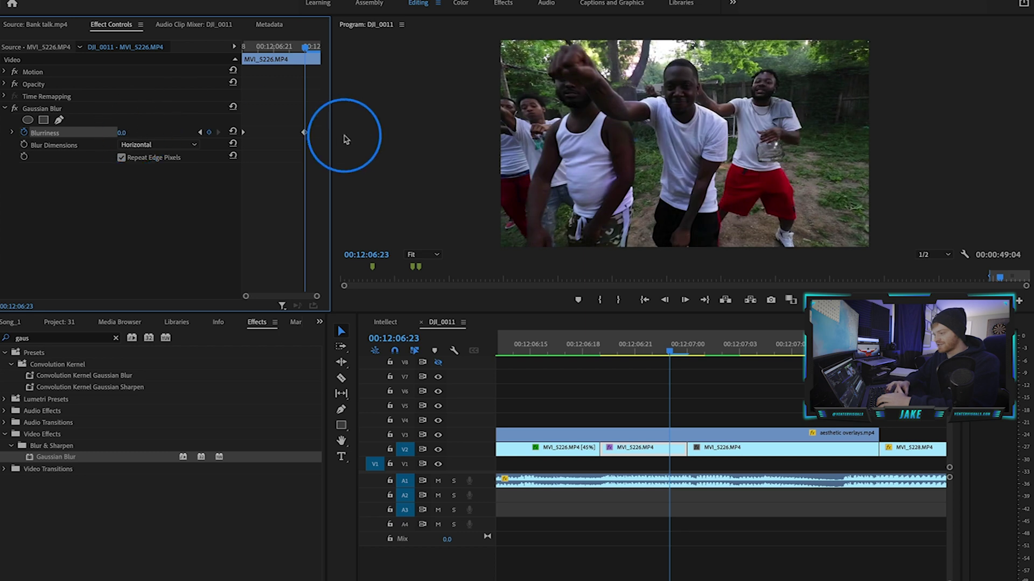
pyautogui.moveTo(303, 133); pyautogui.dragTo(388, 131)
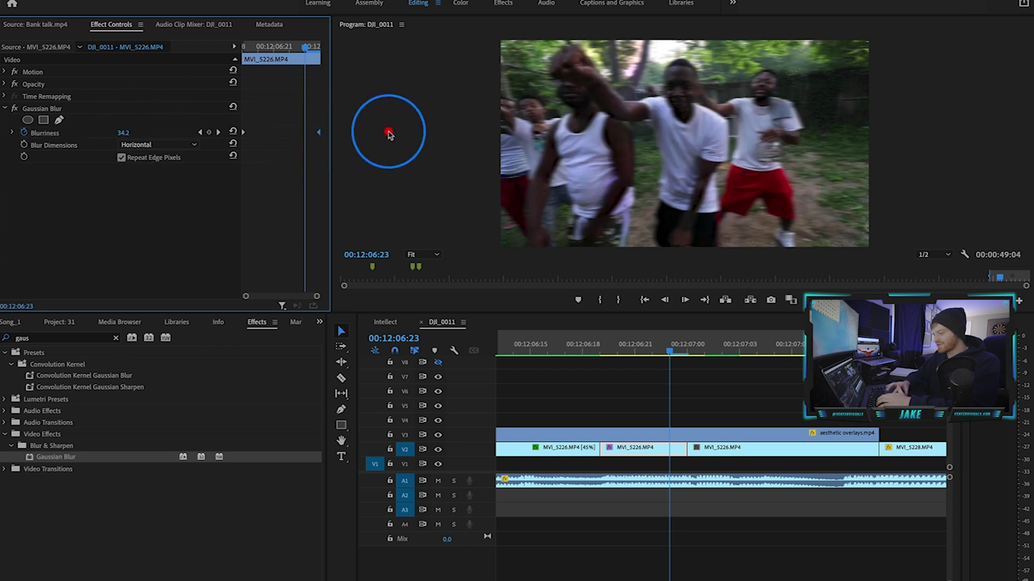
pyautogui.click(594, 350)
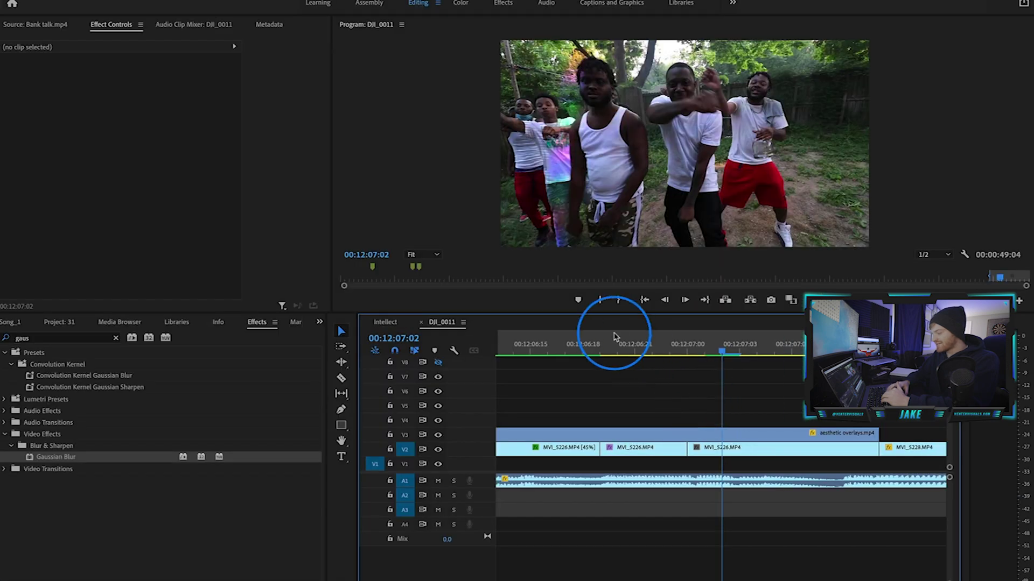
# Pull the ending Blurriness keyframe back toward 00:12:06:20 and step through the blur fade.
pyautogui.click(618, 345)
pyautogui.click(638, 447)
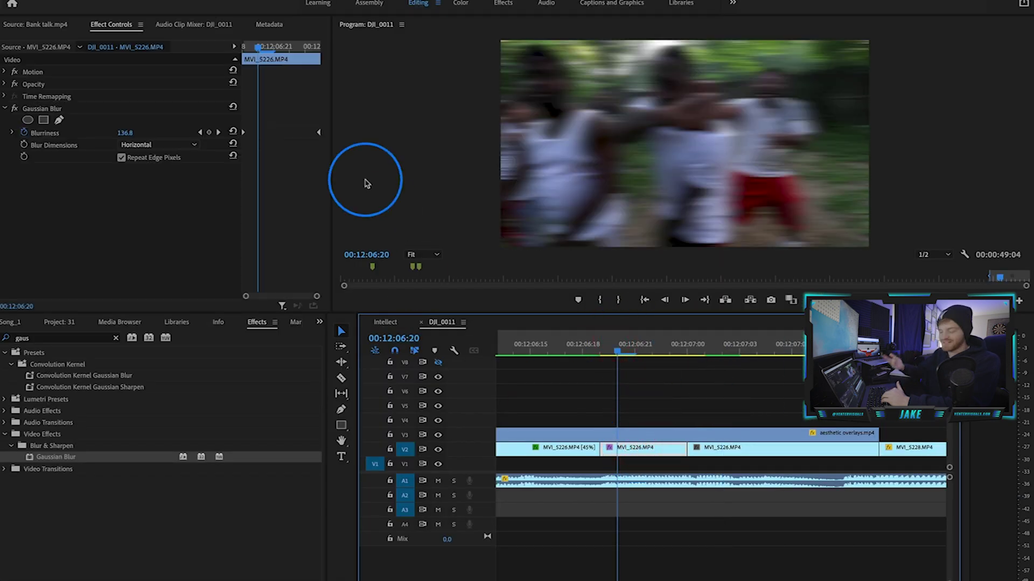
pyautogui.moveTo(318, 134); pyautogui.dragTo(263, 136)
pyautogui.click(264, 134)
pyautogui.moveTo(256, 48); pyautogui.dragTo(240, 48)
pyautogui.press('Right')
pyautogui.press('Right')
pyautogui.press('Right')
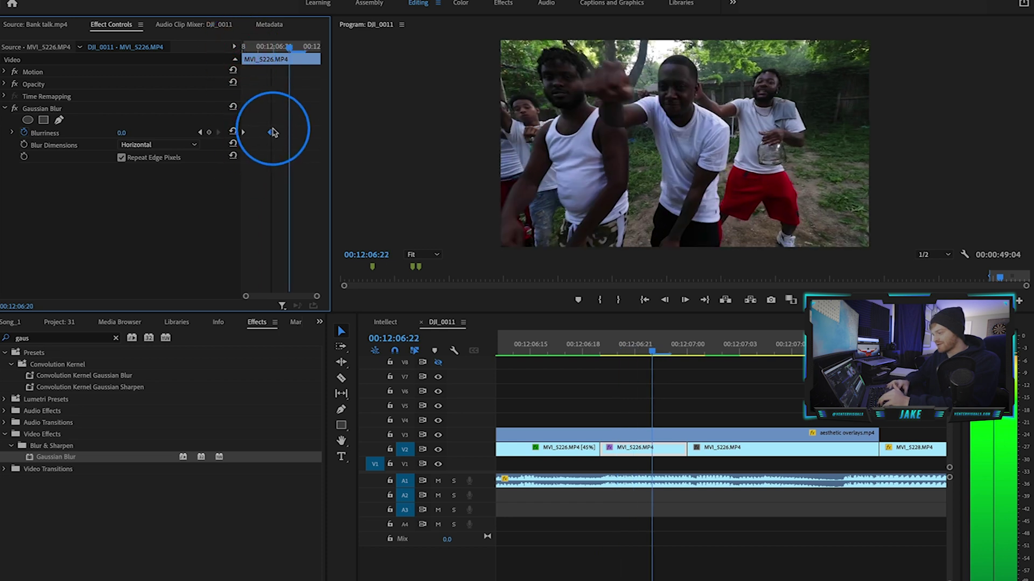
pyautogui.click(289, 133)
# Copy the Gaussian Blur onto the third V2 clip at 00:12:07:00 and play the transition.
pyautogui.click(48, 109)
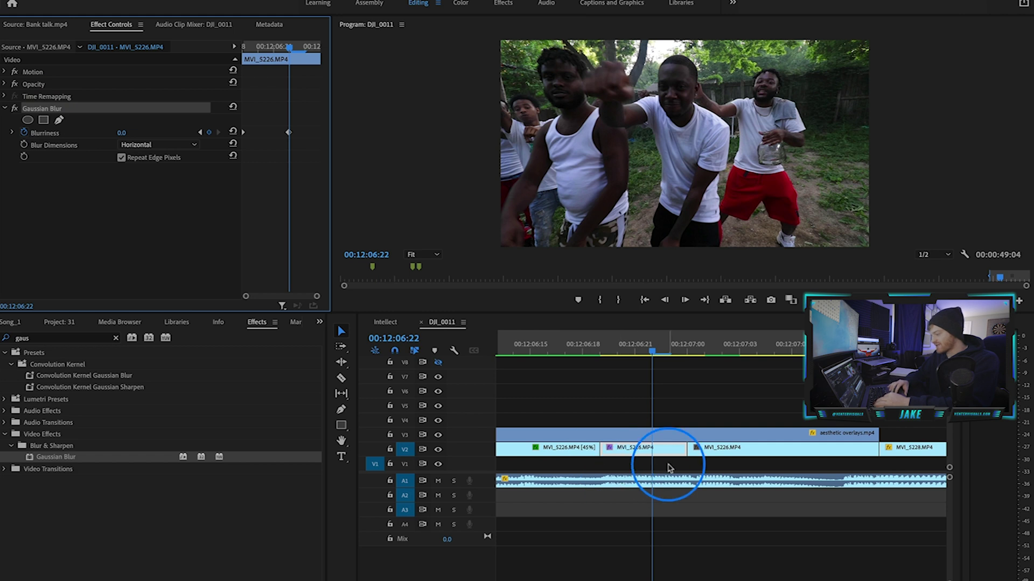
pyautogui.click(695, 345)
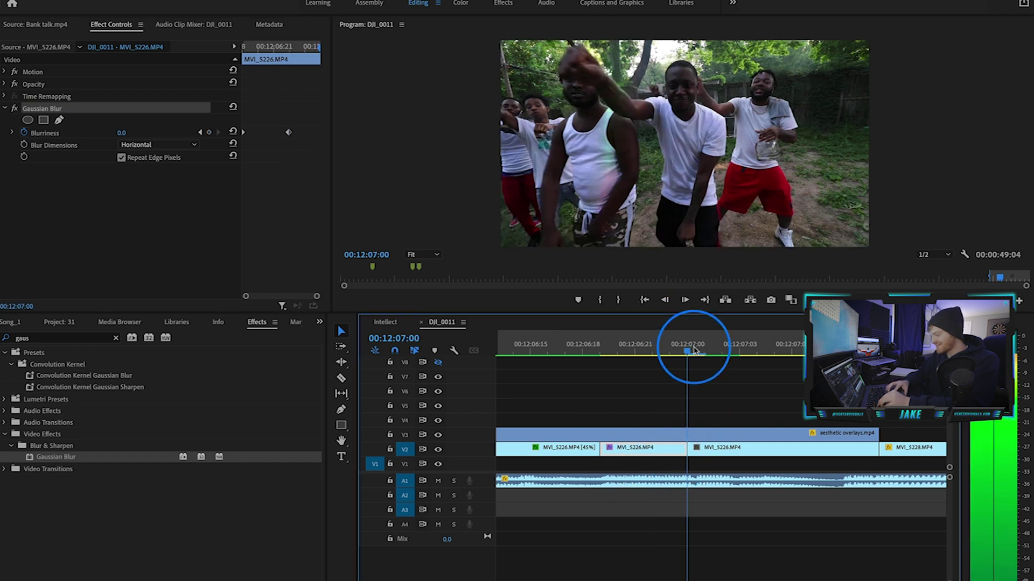
pyautogui.click(696, 449)
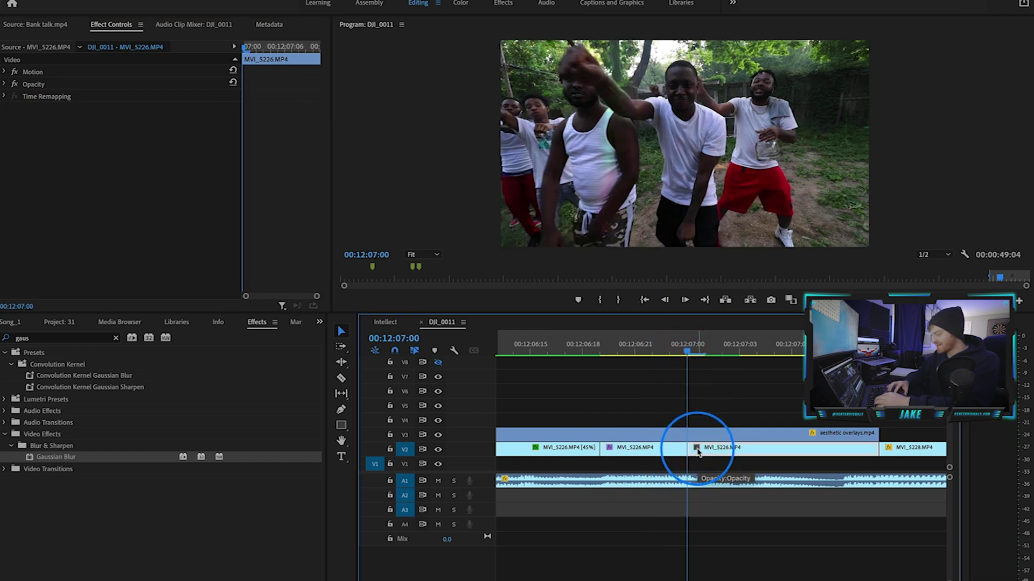
pyautogui.hotkey('ctrl', 'v')
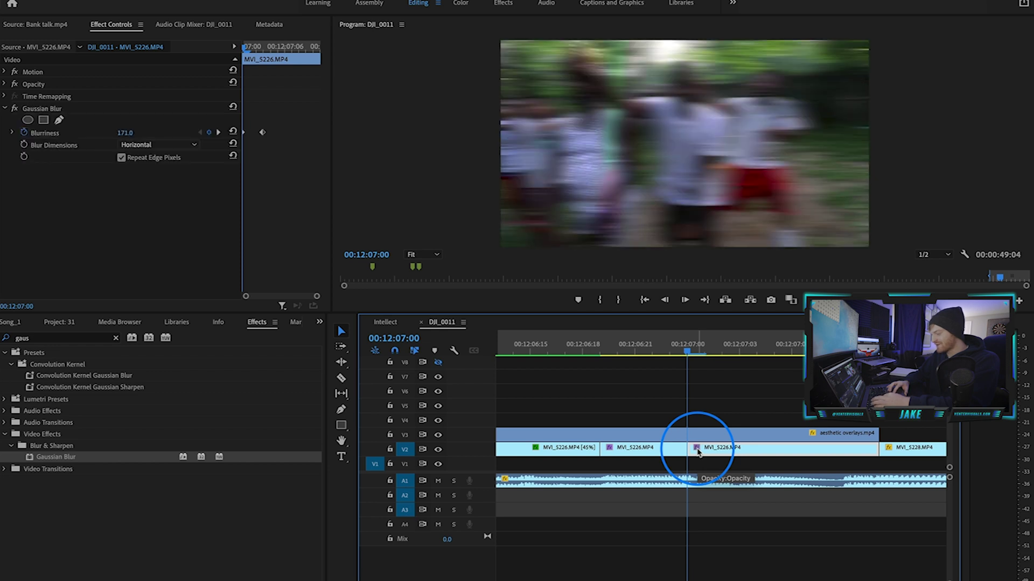
pyautogui.click(563, 348)
pyautogui.press('space')
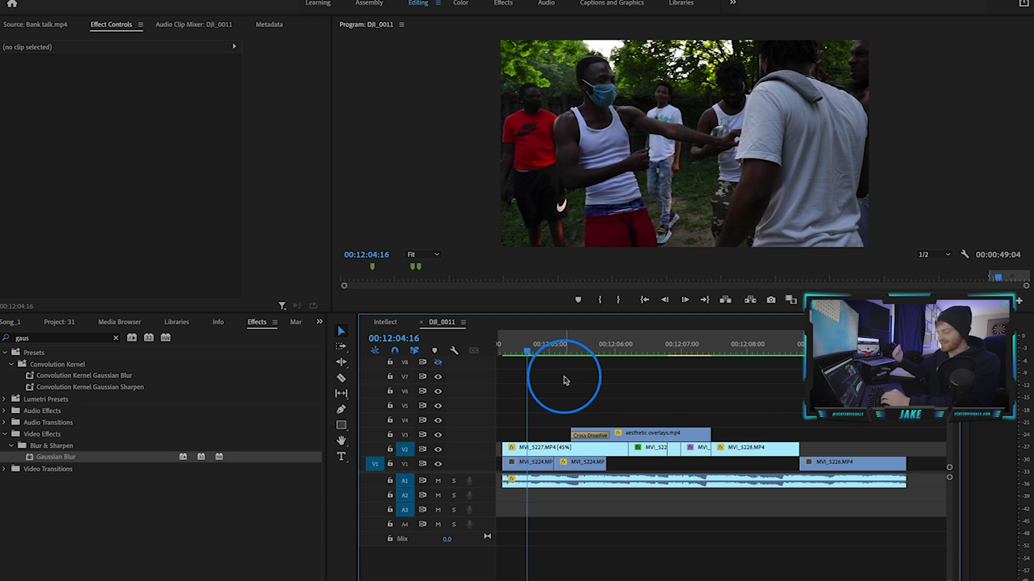
# Play the sequence back, stepping frames around 00:12:18:05 to check the blur transitions.
pyautogui.press('space')
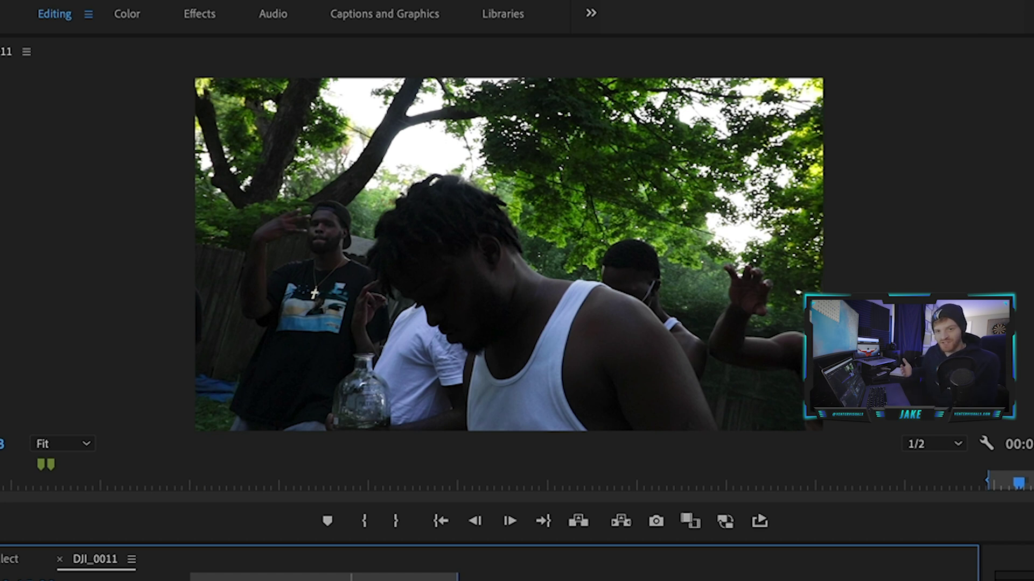
pyautogui.press('=')
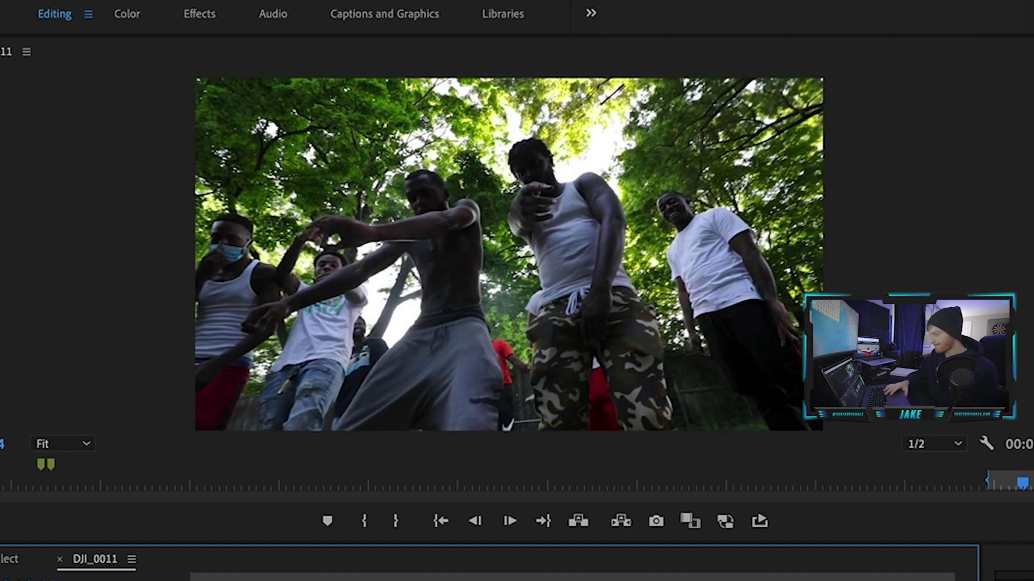
pyautogui.click(426, 580)
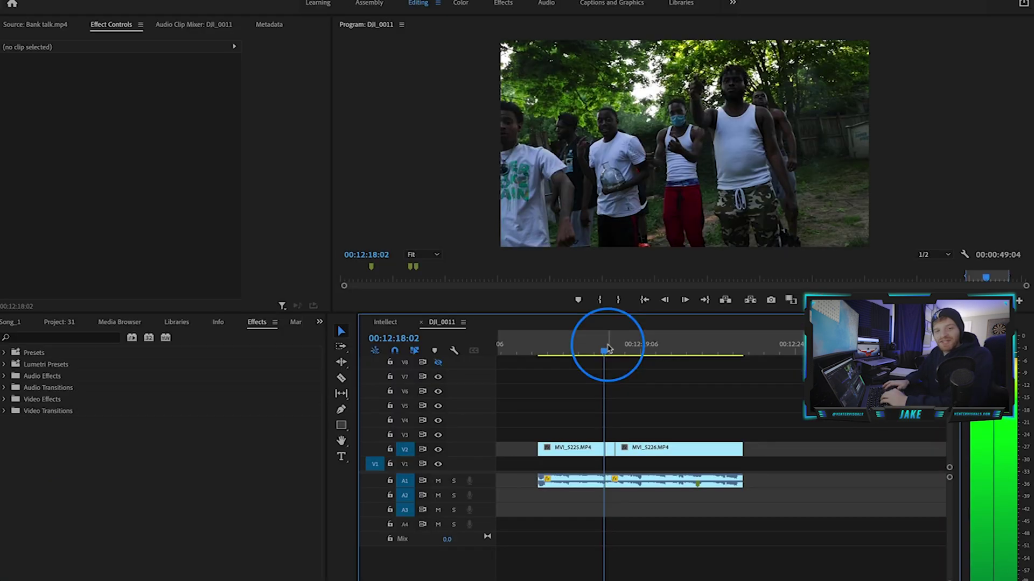
pyautogui.press('Right')
pyautogui.press('Right')
pyautogui.press('Right')
pyautogui.press('Right')
pyautogui.press('Right')
pyautogui.press('Right')
pyautogui.moveTo(609, 349)
pyautogui.mouseDown()
pyautogui.moveTo(594, 349)
pyautogui.moveTo(608, 349)
pyautogui.mouseUp()
pyautogui.press('space')
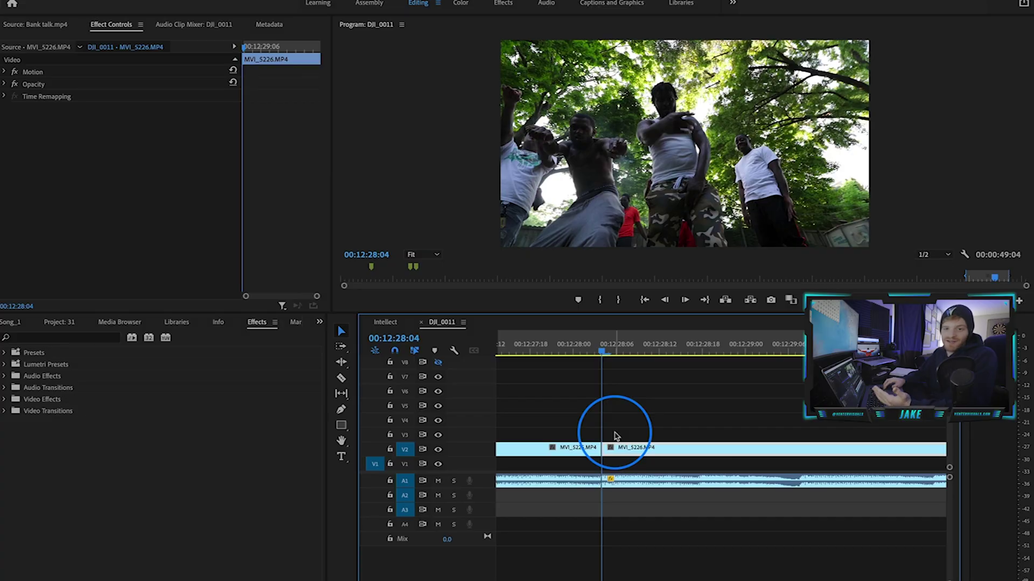
# Razor MVI_5226 around 00:12:28 and select the short piece at 00:12:28:04.
pyautogui.press('space')
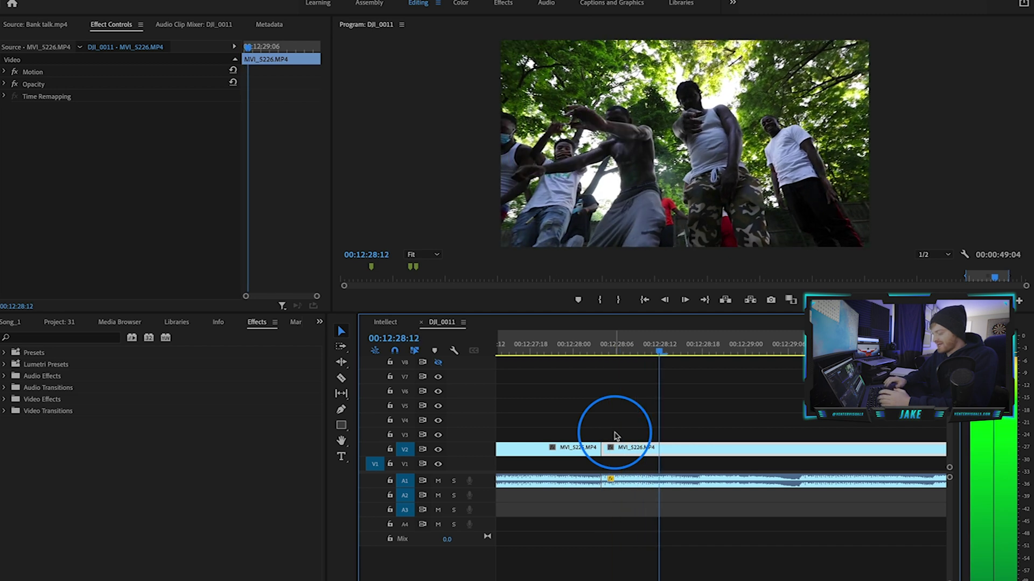
pyautogui.click(664, 448)
pyautogui.press('space')
pyautogui.press('v')
pyautogui.click(625, 450)
pyautogui.scroll(-3, 600, 448)
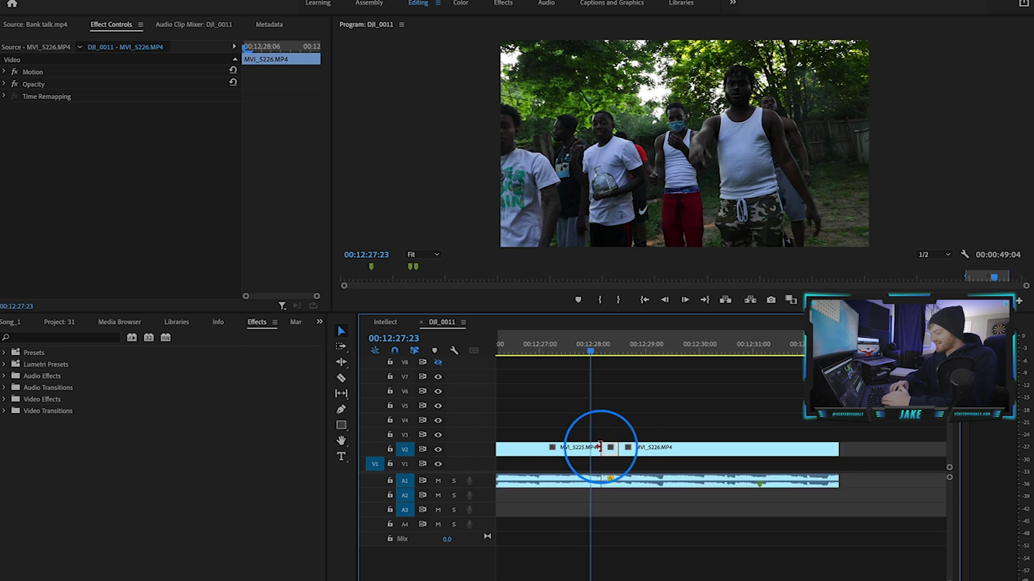
pyautogui.hscroll(-2, 608, 448)
pyautogui.scroll(4, 668, 447)
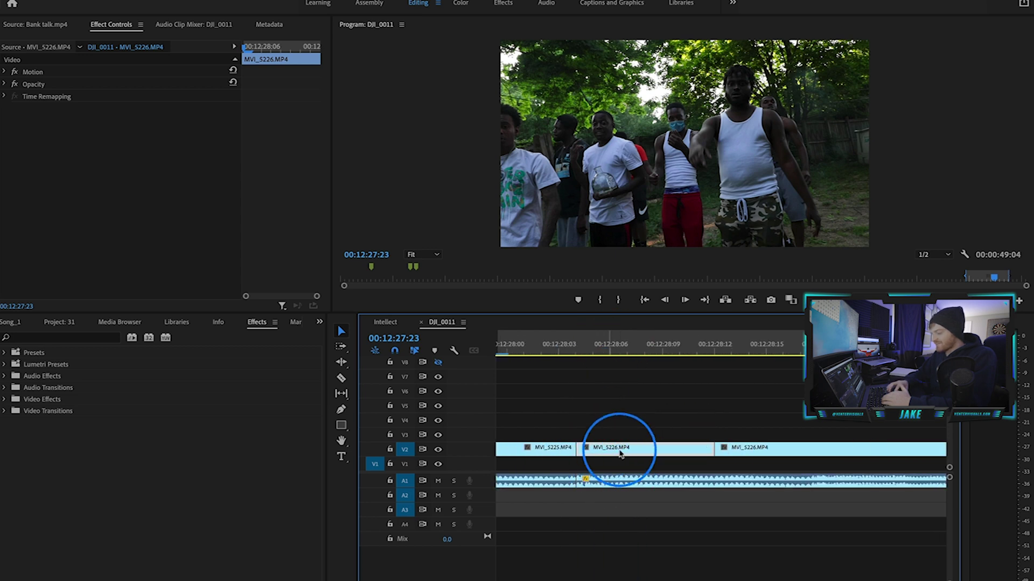
pyautogui.click(649, 451)
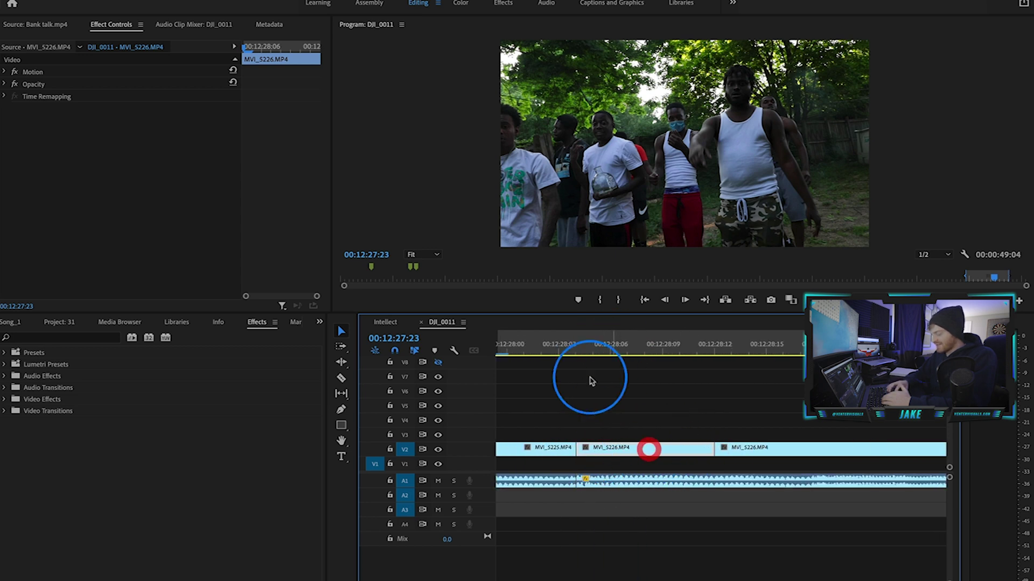
pyautogui.click(603, 349)
# Apply the Levels effect to the short MVI_5226 clip.
pyautogui.click(63, 337)
pyautogui.write('level')
pyautogui.moveTo(51, 423); pyautogui.dragTo(591, 451)
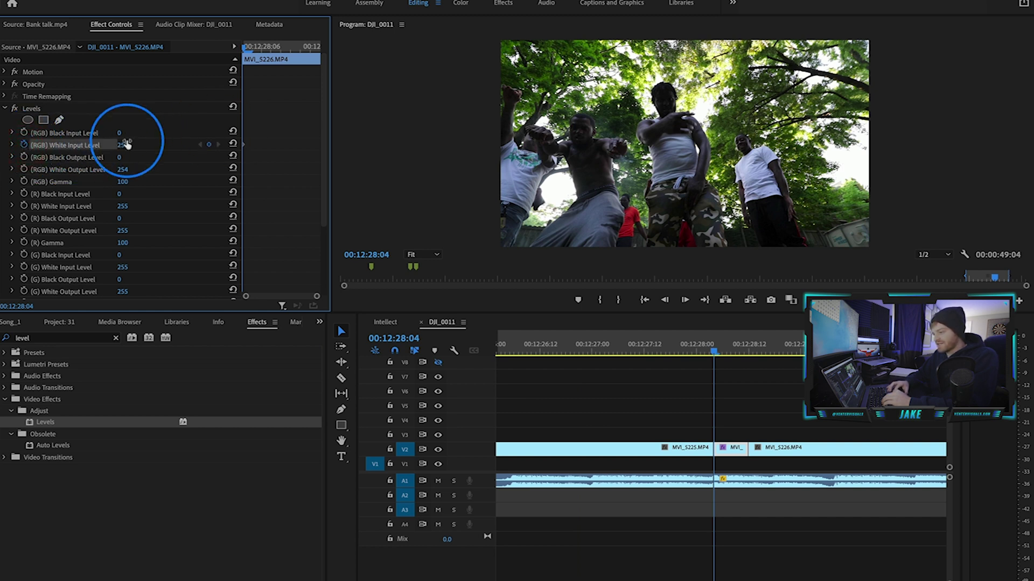
# Keyframe RGB White Input Level frame by frame from 28:05 to 28:12, dipping to 89 and rising to 165.
pyautogui.press('Right')
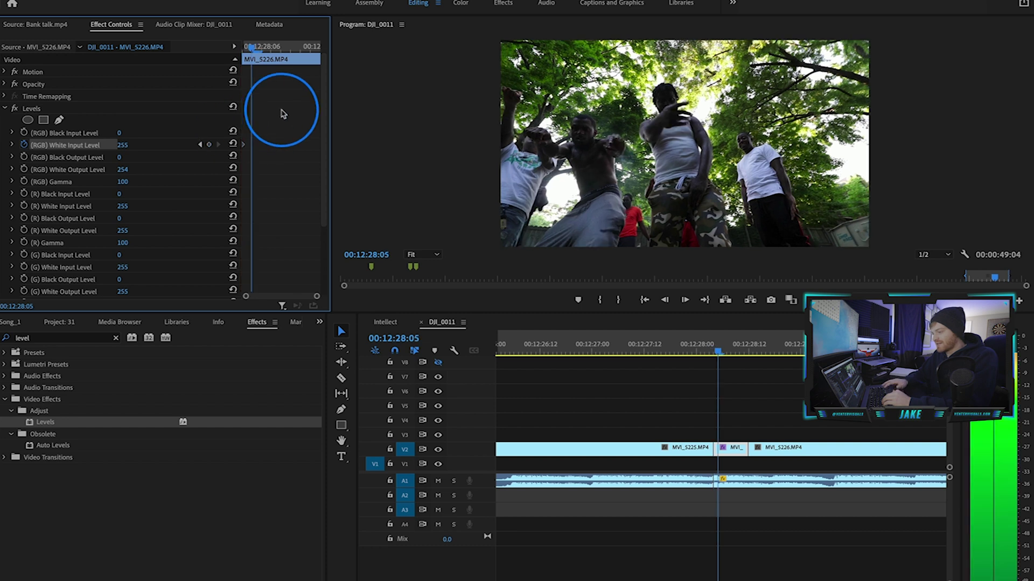
pyautogui.moveTo(127, 147); pyautogui.dragTo(72, 145)
pyautogui.press('space')
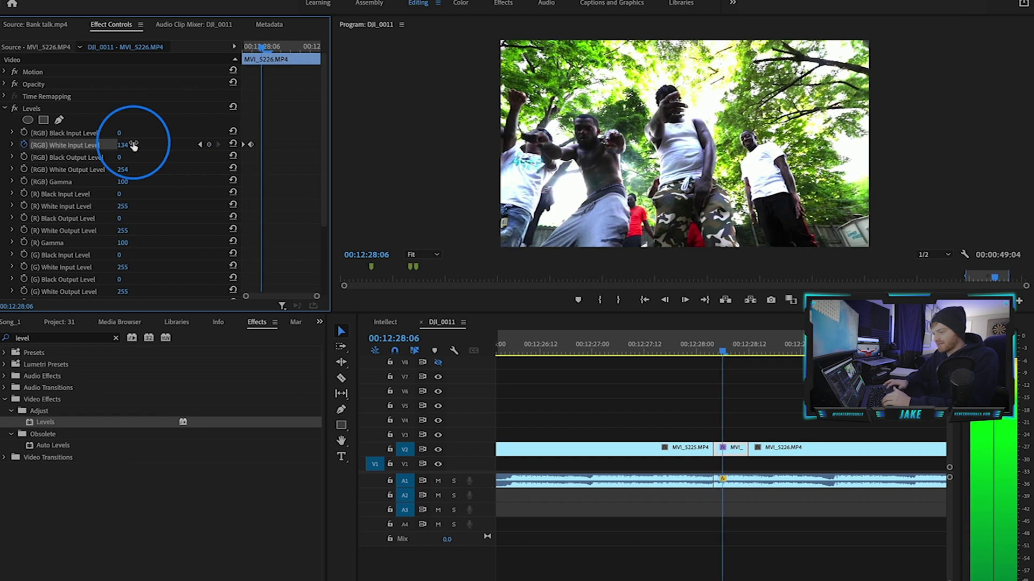
pyautogui.moveTo(122, 144); pyautogui.dragTo(145, 145)
pyautogui.press('Right')
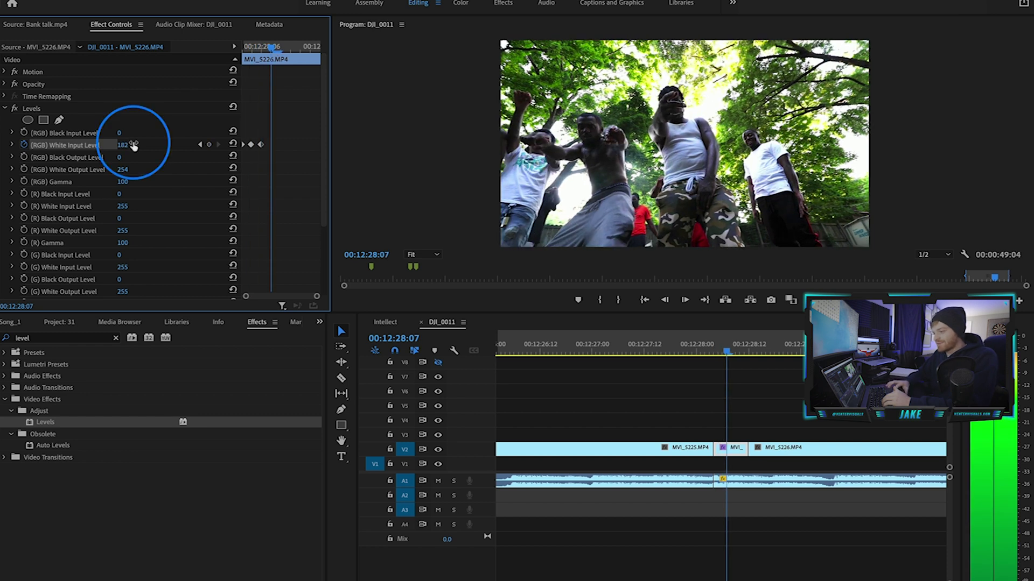
pyautogui.press('Right')
pyautogui.press('Right')
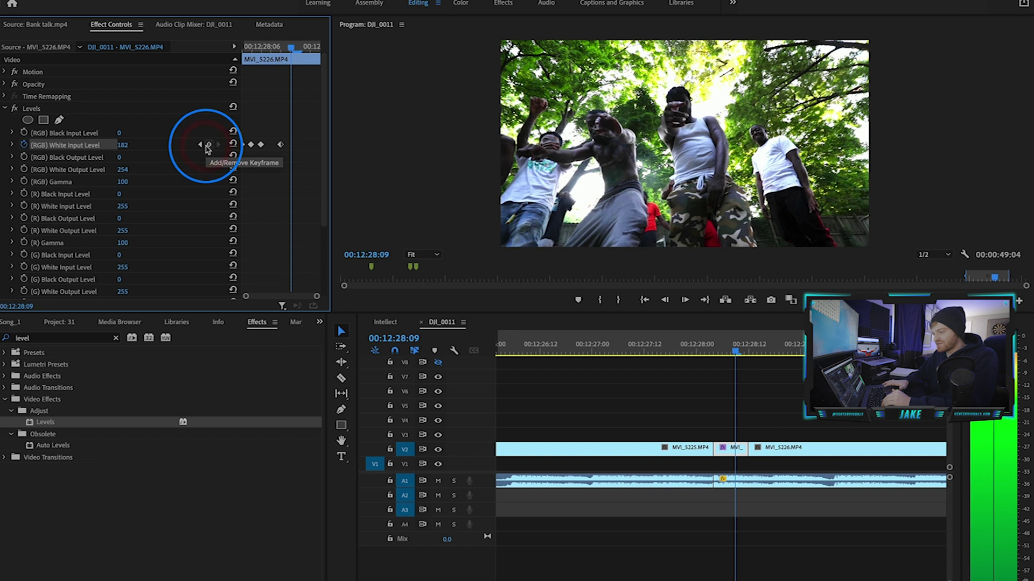
pyautogui.moveTo(122, 145); pyautogui.dragTo(73, 145)
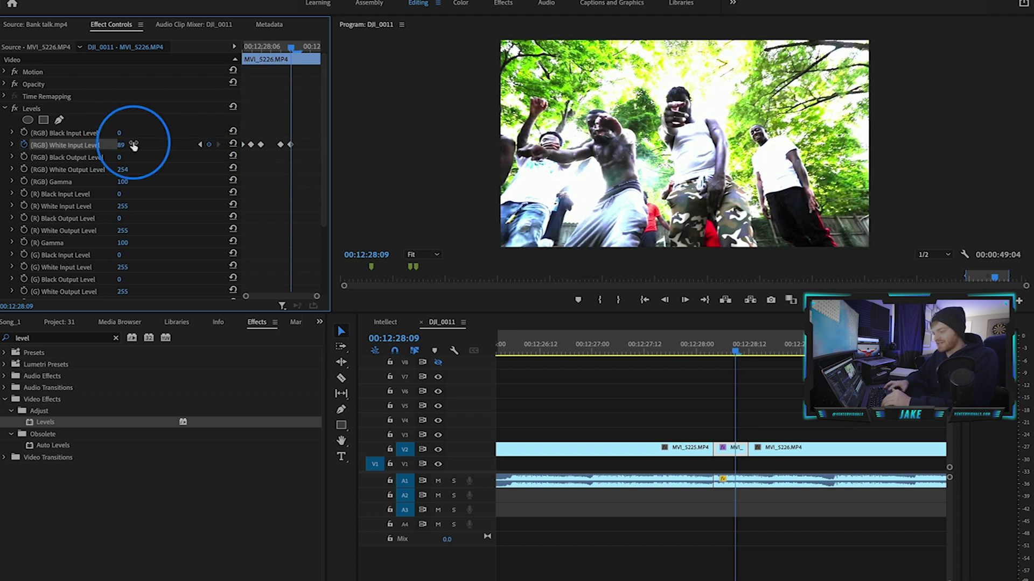
pyautogui.press('Right')
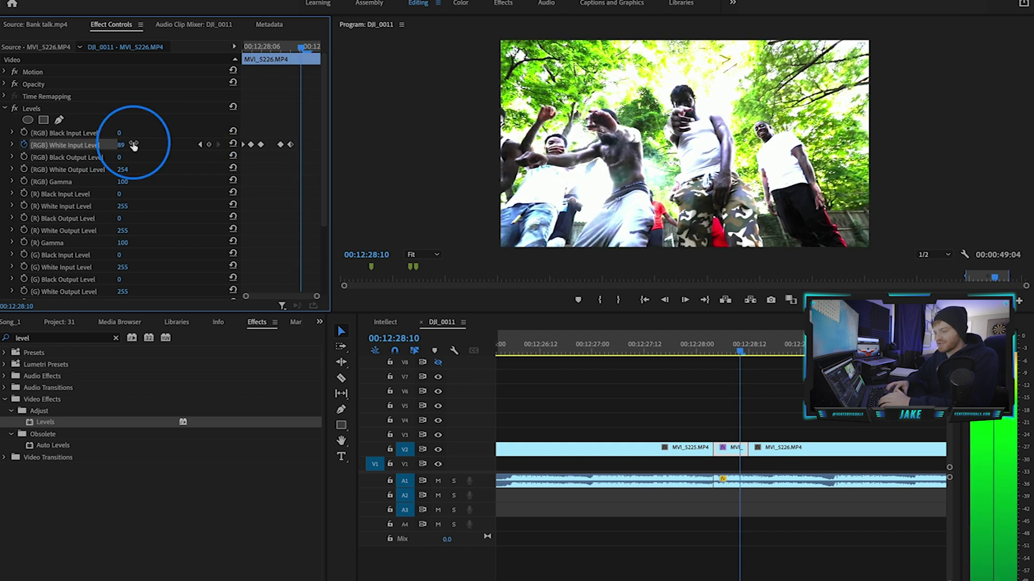
pyautogui.press('Right')
pyautogui.moveTo(134, 145); pyautogui.dragTo(134, 146)
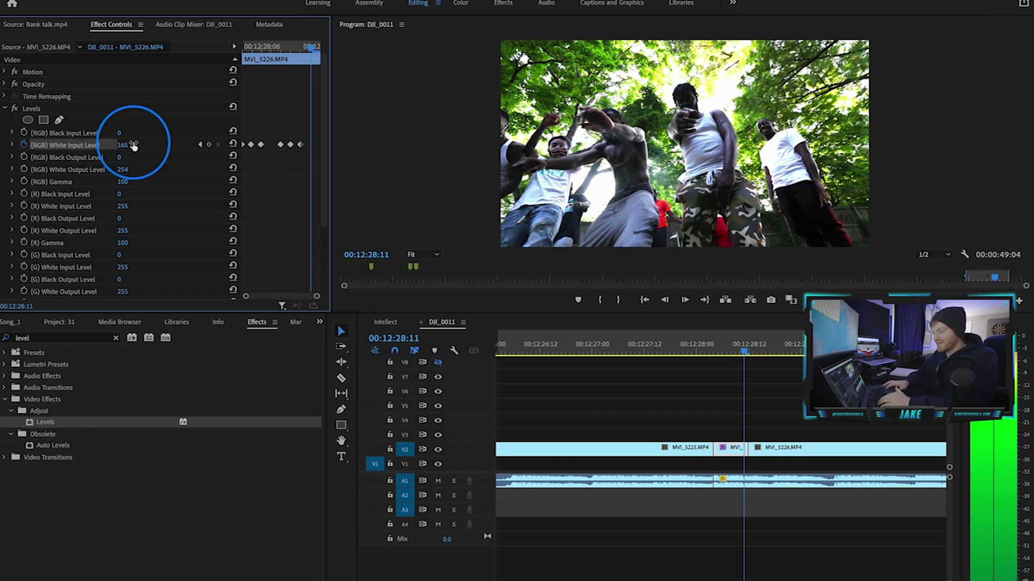
pyautogui.press('Right')
pyautogui.moveTo(134, 146); pyautogui.dragTo(133, 146)
# Step through the flicker frame by frame back to 28:04 to review it.
pyautogui.press('Left')
pyautogui.press('Left')
pyautogui.press('Left')
pyautogui.press('Left')
pyautogui.press('Left')
pyautogui.press('Left')
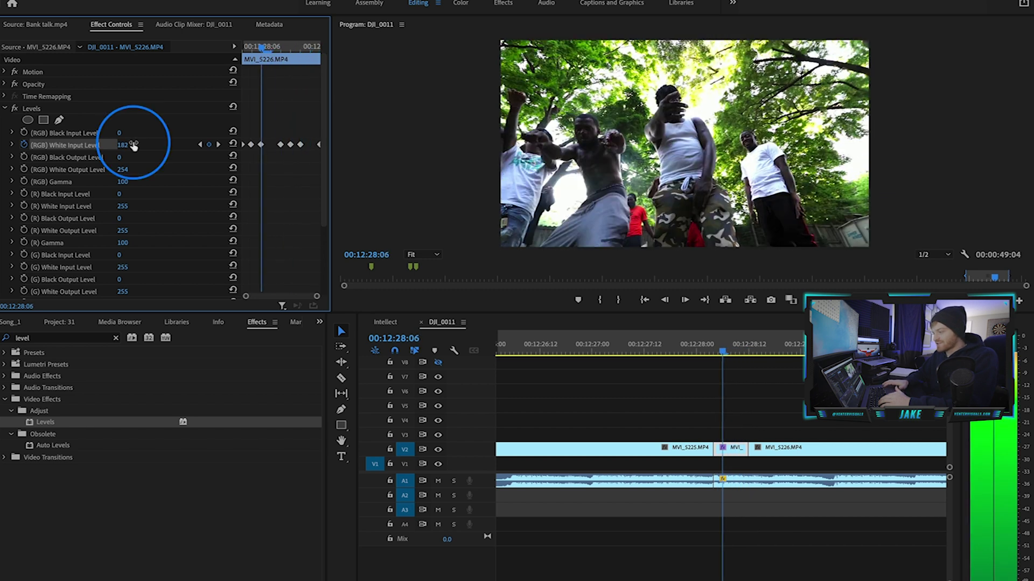
pyautogui.press('Right')
pyautogui.press('Right')
pyautogui.press('Right')
pyautogui.press('Right')
pyautogui.press('Right')
pyautogui.press('Right')
pyautogui.press('Right')
pyautogui.press('Right')
pyautogui.press('Left')
pyautogui.press('Left')
pyautogui.press('Left')
pyautogui.press('Left')
pyautogui.press('Left')
pyautogui.press('Left')
pyautogui.press('Left')
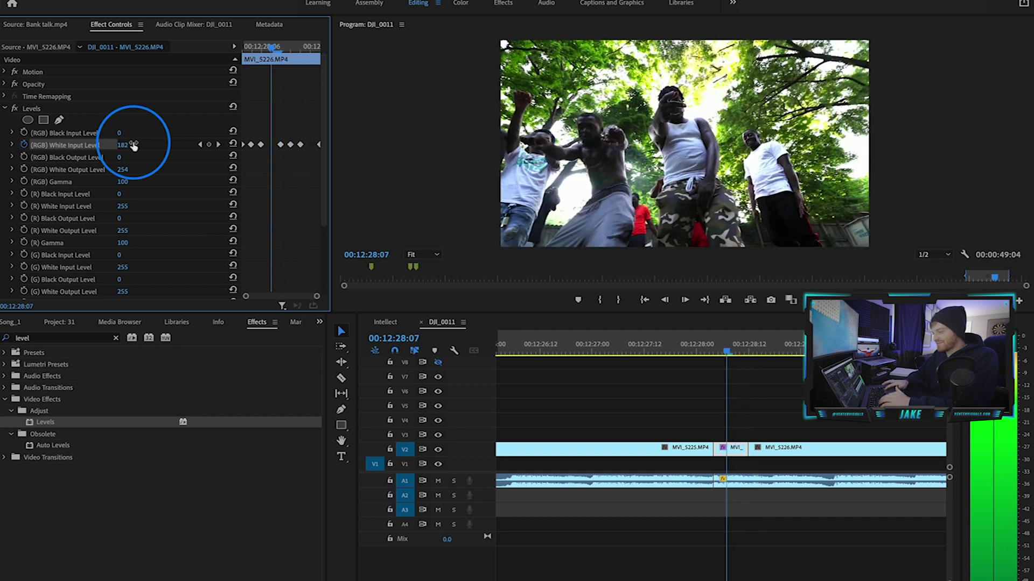
pyautogui.press('Left')
pyautogui.press('Left')
pyautogui.press('Left')
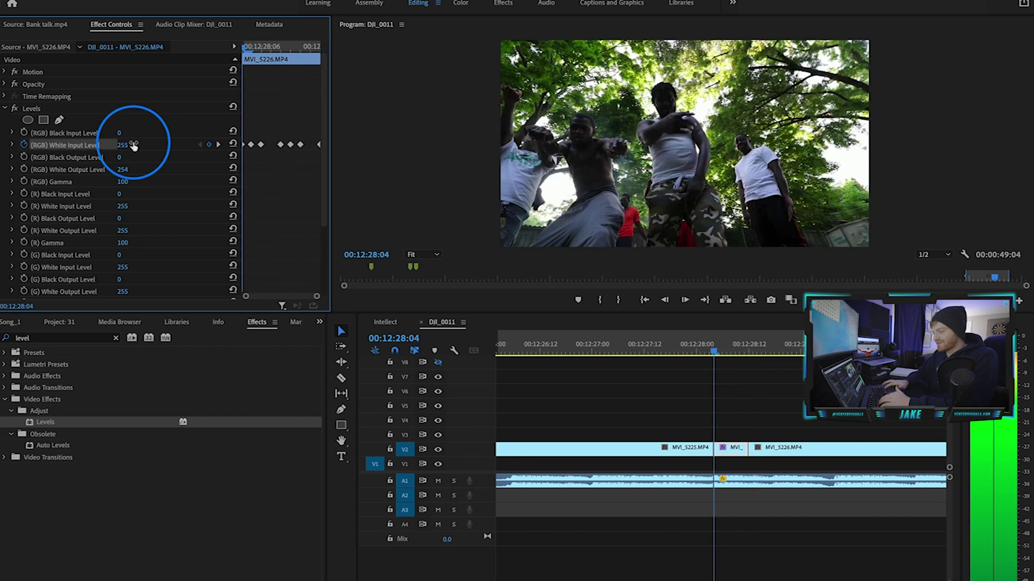
# Collapse Levels and drop the Distort > Transform effect onto the short MVI_5226 clip.
pyautogui.click(6, 109)
pyautogui.click(116, 337)
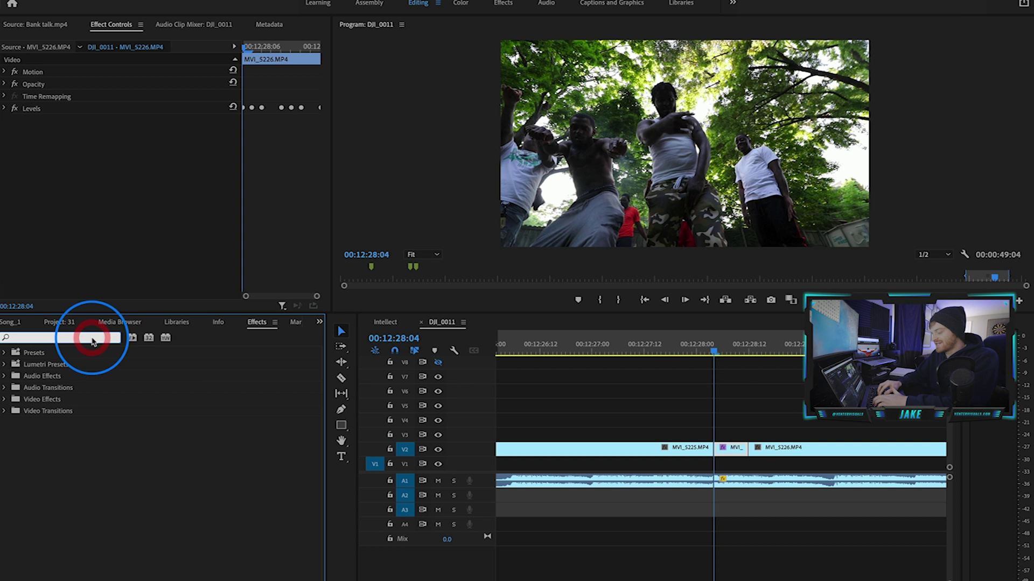
pyautogui.write('transform')
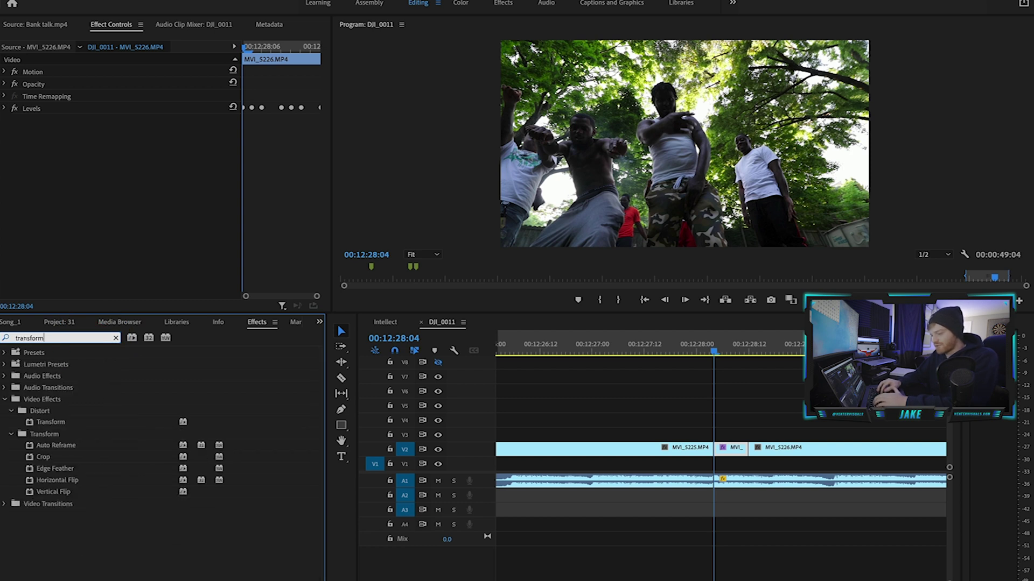
pyautogui.click(51, 422)
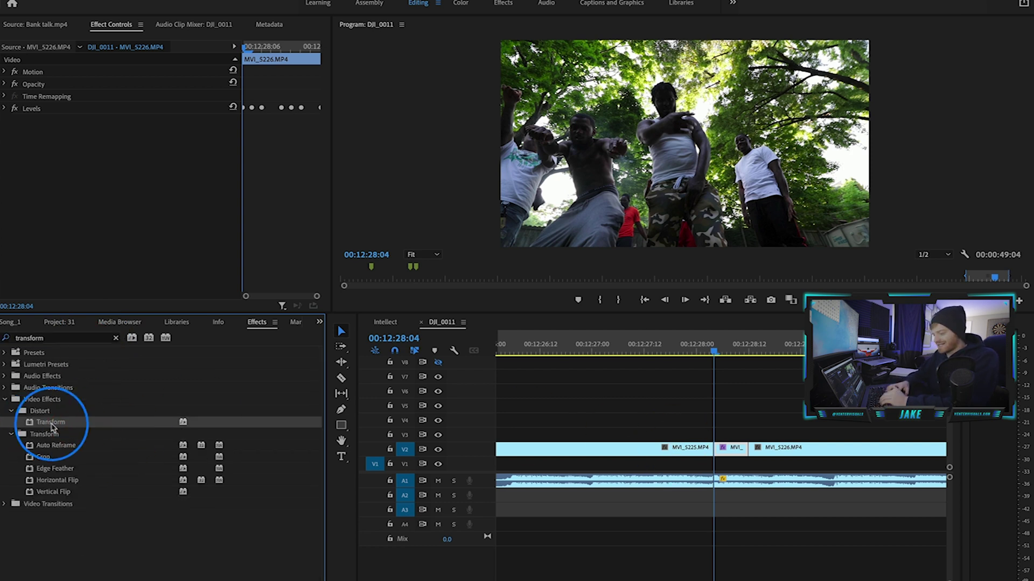
pyautogui.moveTo(284, 389); pyautogui.dragTo(734, 448)
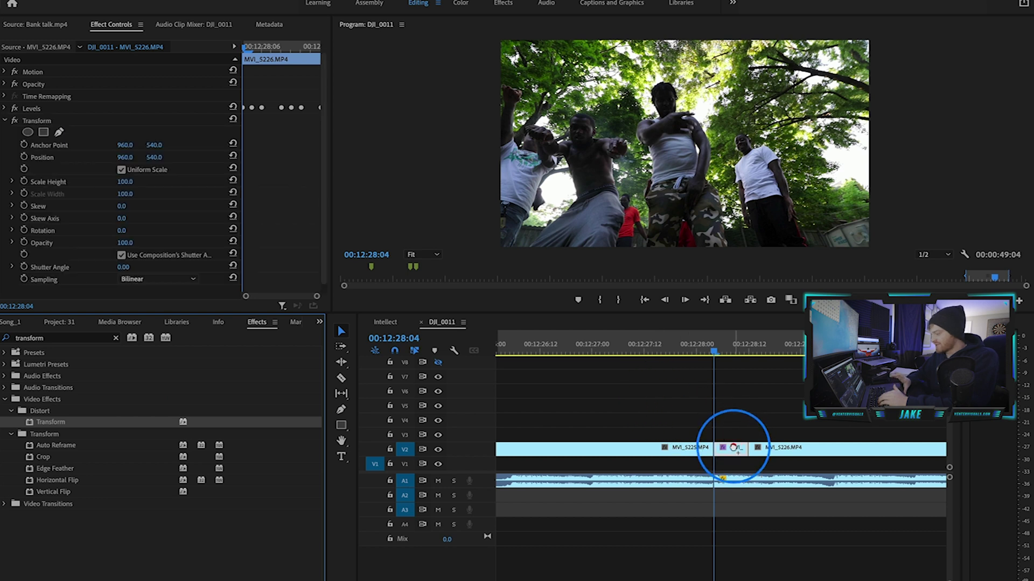
# Keyframe Transform Scale 127→191→170 and a Position shake across successive frames.
pyautogui.click(24, 158)
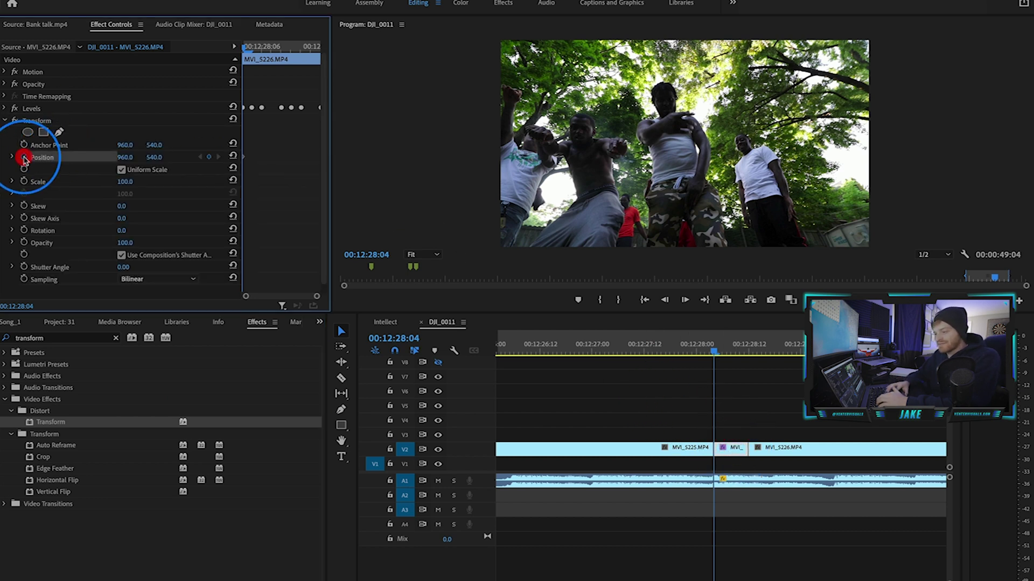
pyautogui.click(25, 182)
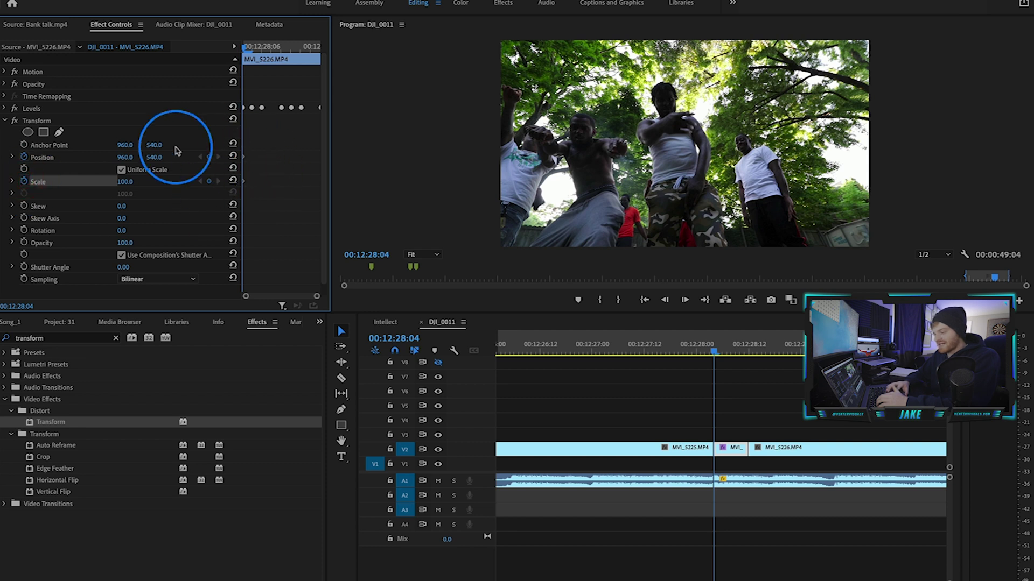
pyautogui.moveTo(124, 182); pyautogui.dragTo(139, 157)
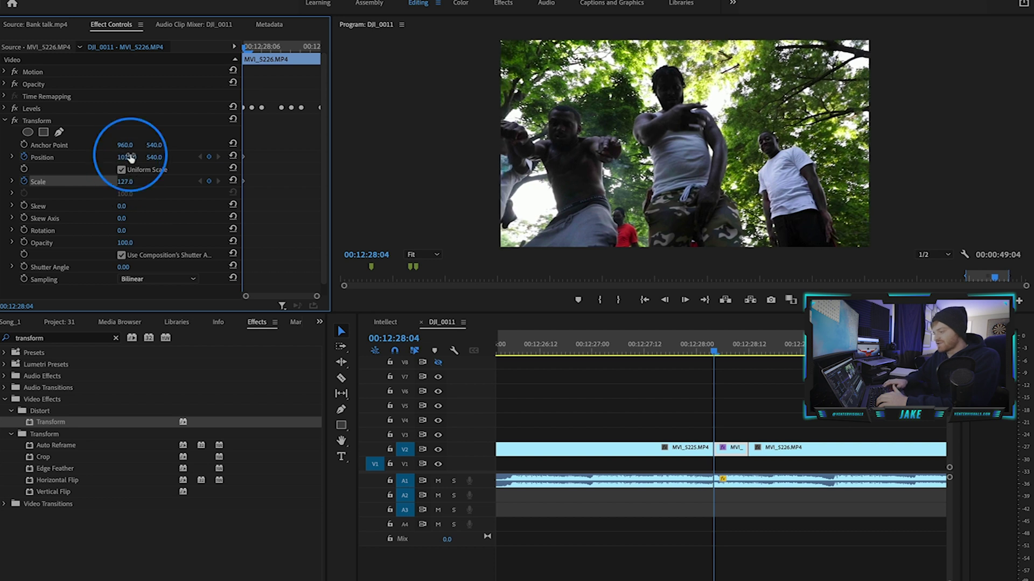
pyautogui.press('Right')
pyautogui.press('Right')
pyautogui.moveTo(125, 182); pyautogui.dragTo(192, 157)
pyautogui.press('Right')
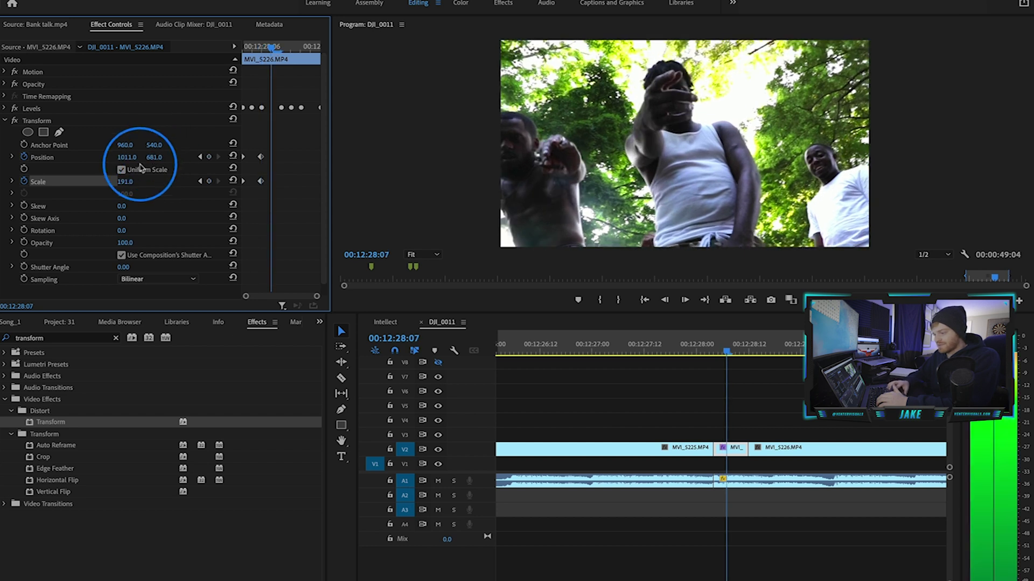
pyautogui.moveTo(133, 182); pyautogui.dragTo(124, 157)
pyautogui.press('Right')
pyautogui.press('Right')
pyautogui.press('Right')
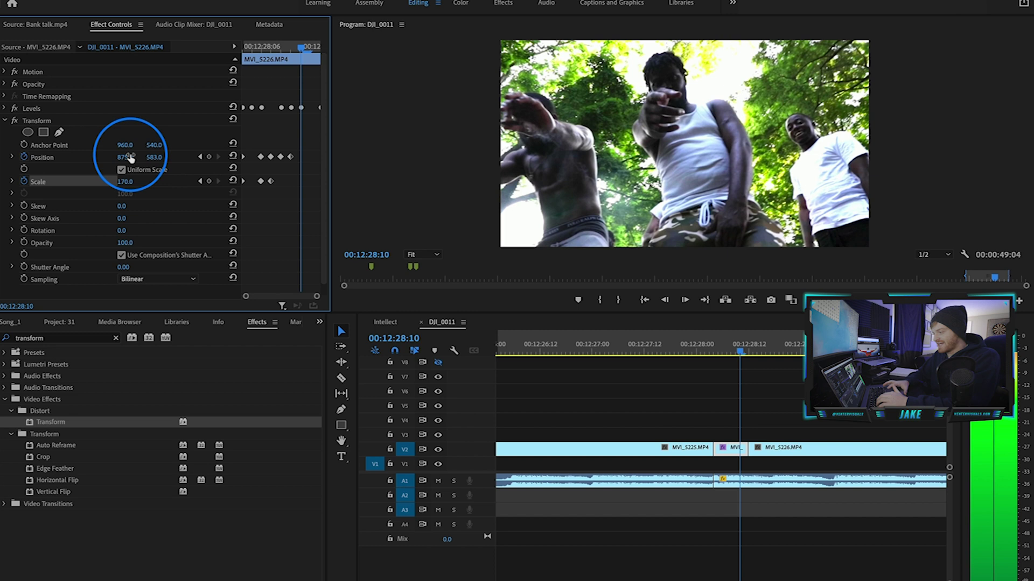
pyautogui.press('Right')
pyautogui.moveTo(126, 157); pyautogui.dragTo(160, 158)
pyautogui.press('Right')
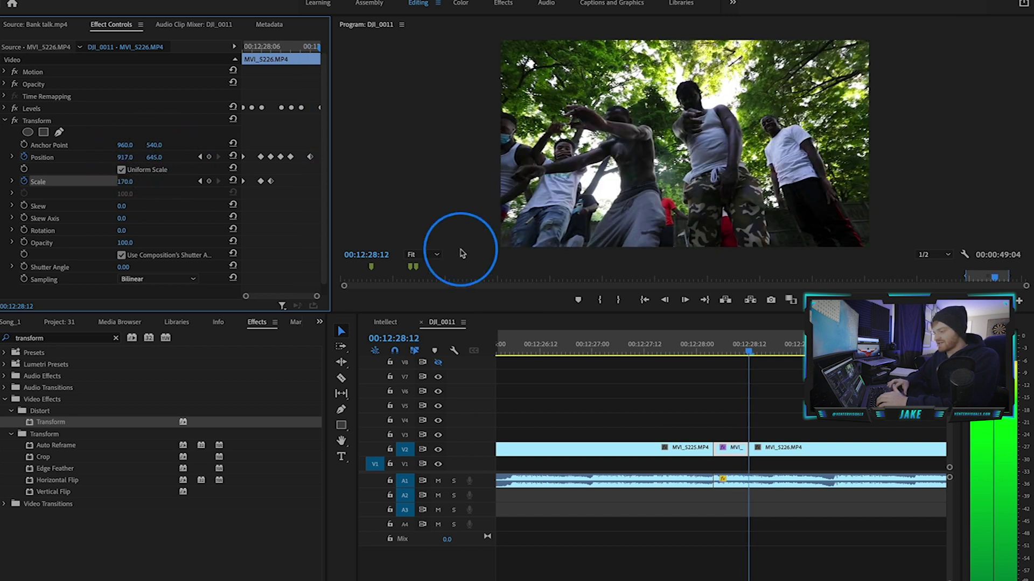
# Play back the punch-in shake from before the transition and return to 28:06.
pyautogui.click(733, 350)
pyautogui.moveTo(738, 350); pyautogui.dragTo(665, 352)
pyautogui.press('space')
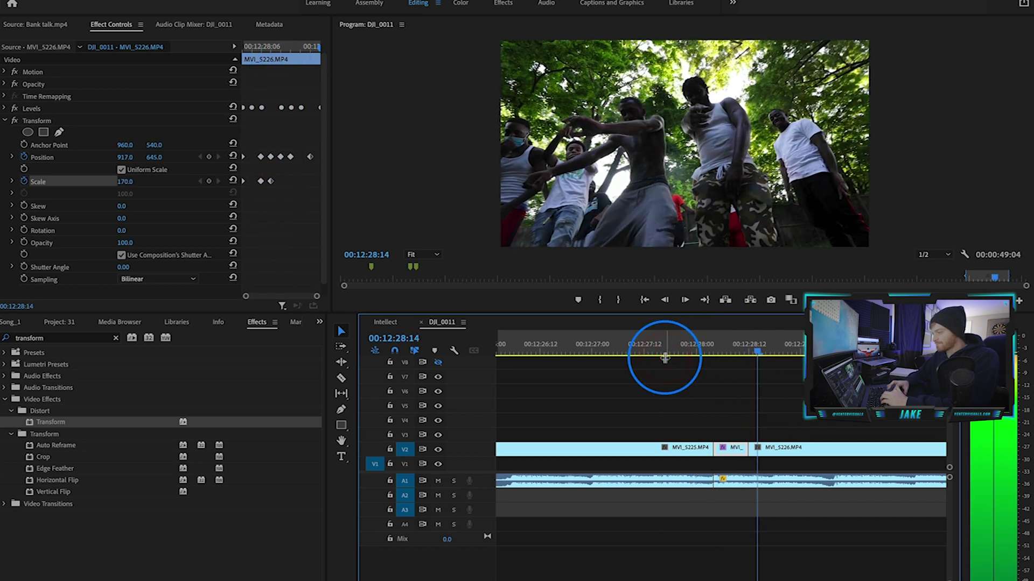
pyautogui.click(722, 353)
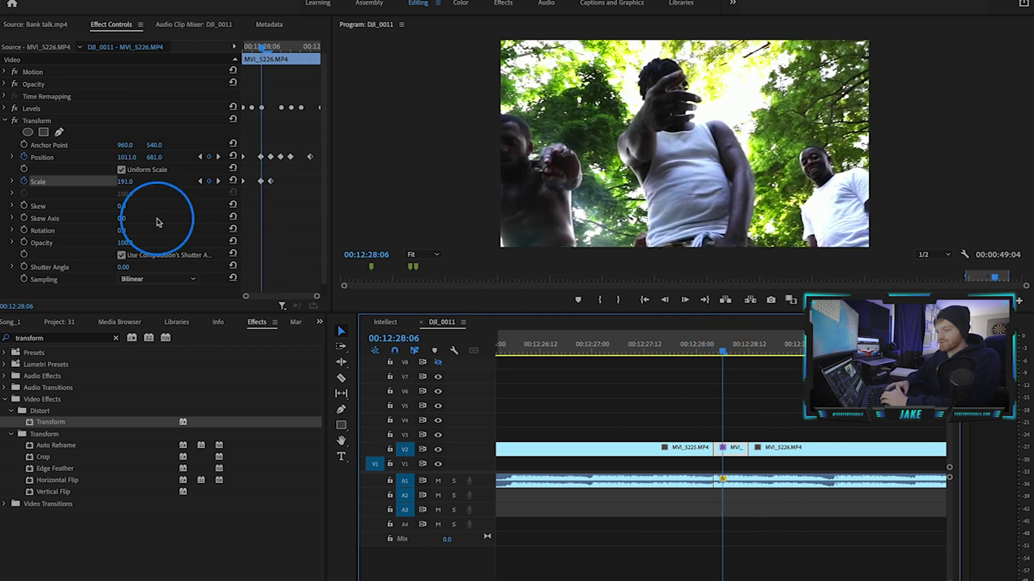
pyautogui.scroll(-1, 81, 226)
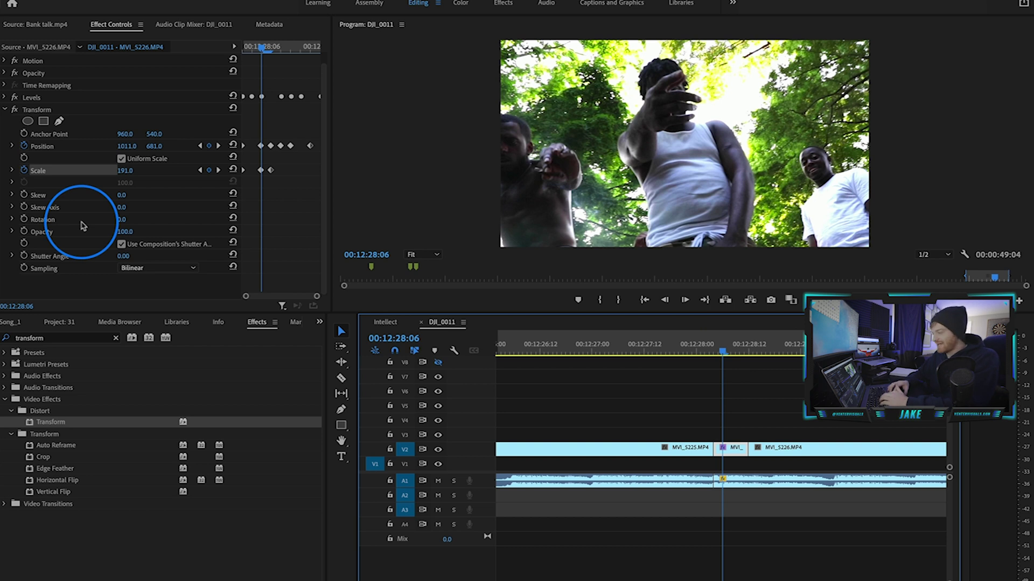
pyautogui.click(58, 257)
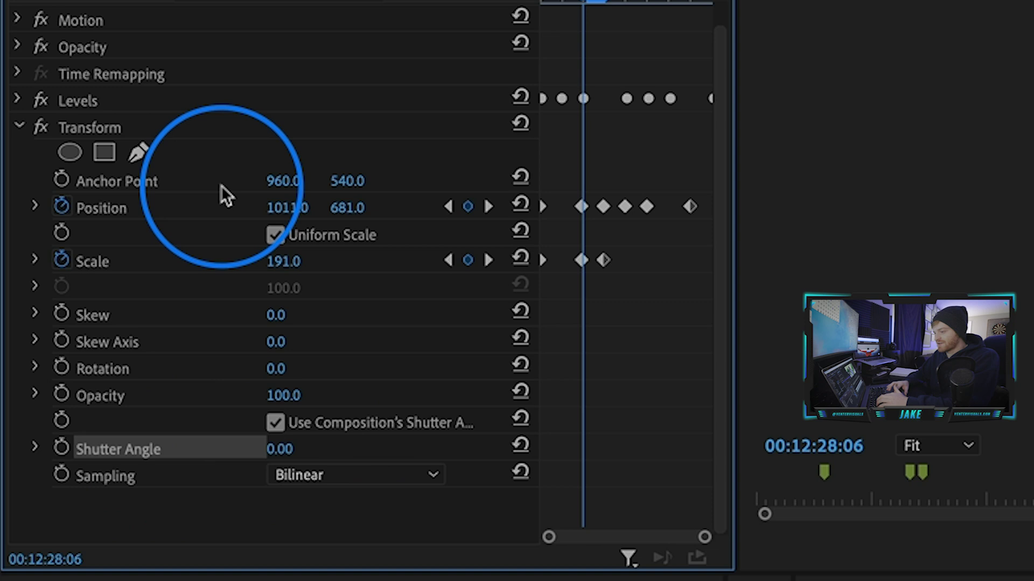
# Enter a 360 Transform Shutter Angle, then scrub it down to 140 for softer blur.
pyautogui.click(299, 448)
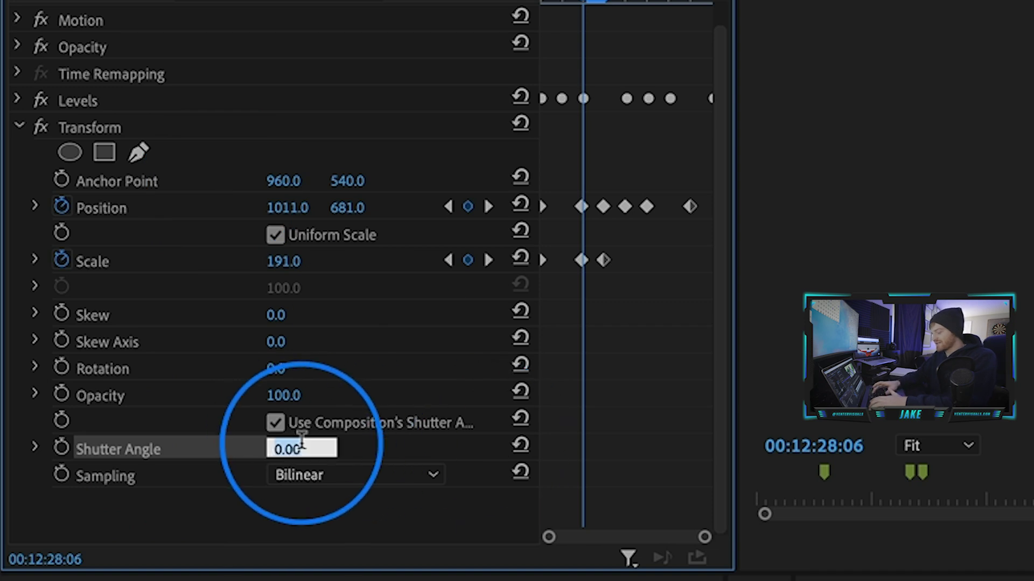
pyautogui.write('360')
pyautogui.press('Return')
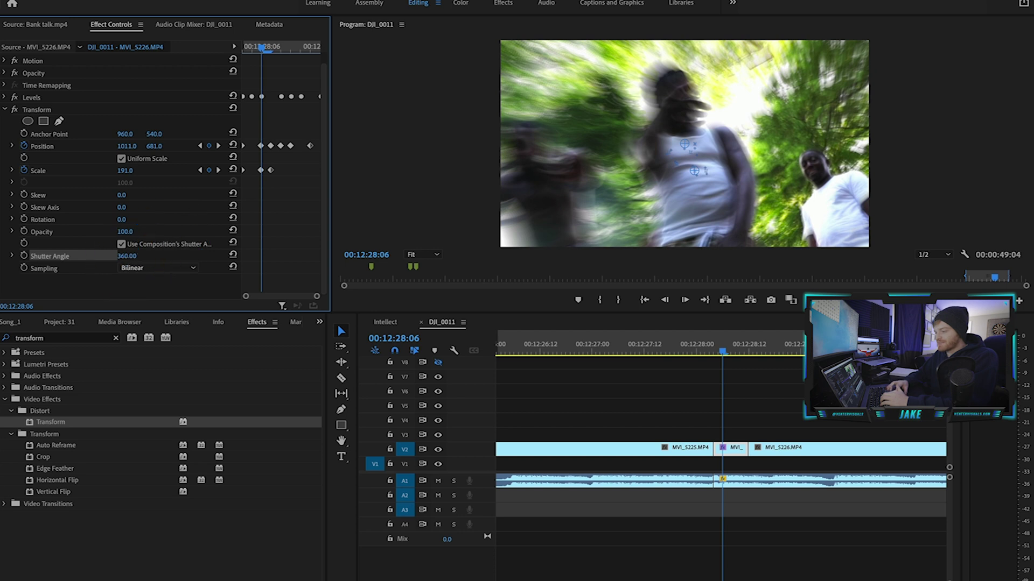
pyautogui.moveTo(126, 257); pyautogui.dragTo(62, 256)
pyautogui.moveTo(127, 255); pyautogui.dragTo(105, 256)
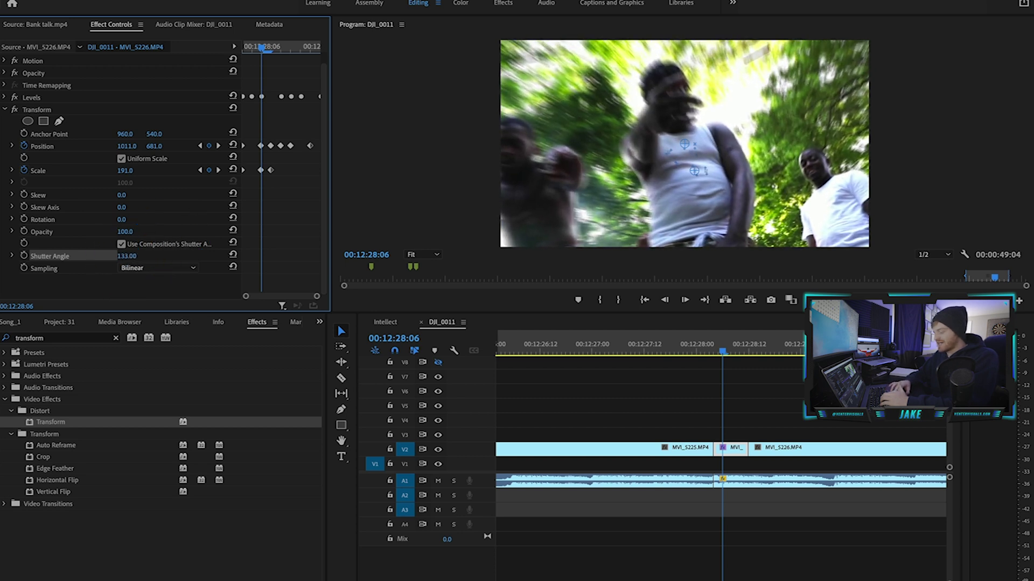
pyautogui.click(626, 347)
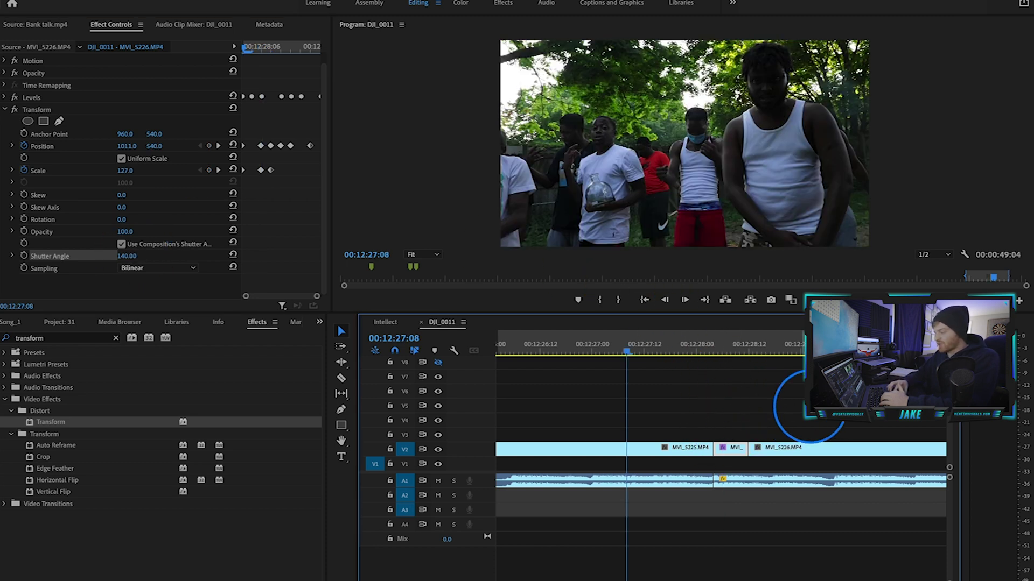
pyautogui.press('space')
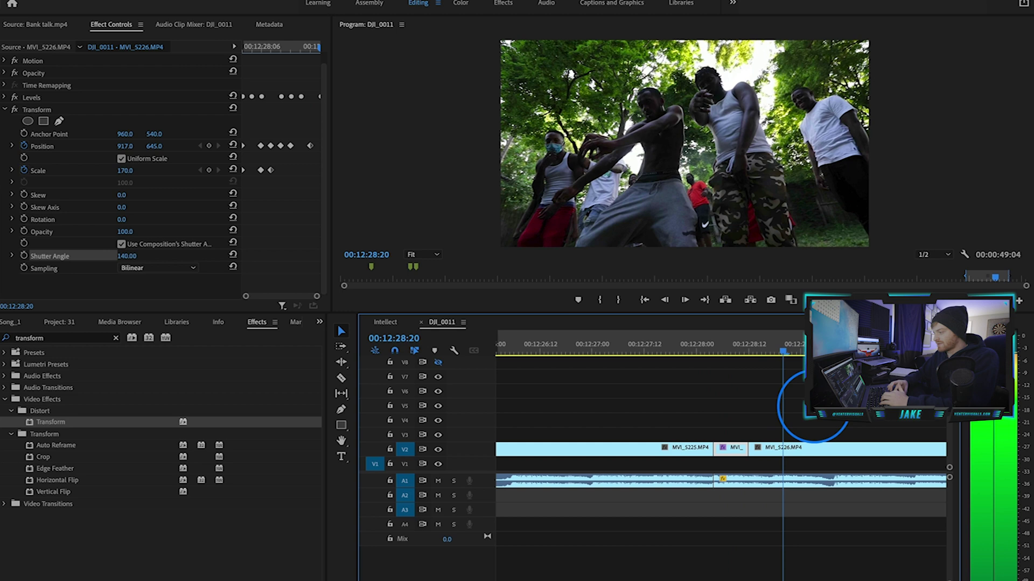
pyautogui.click(665, 345)
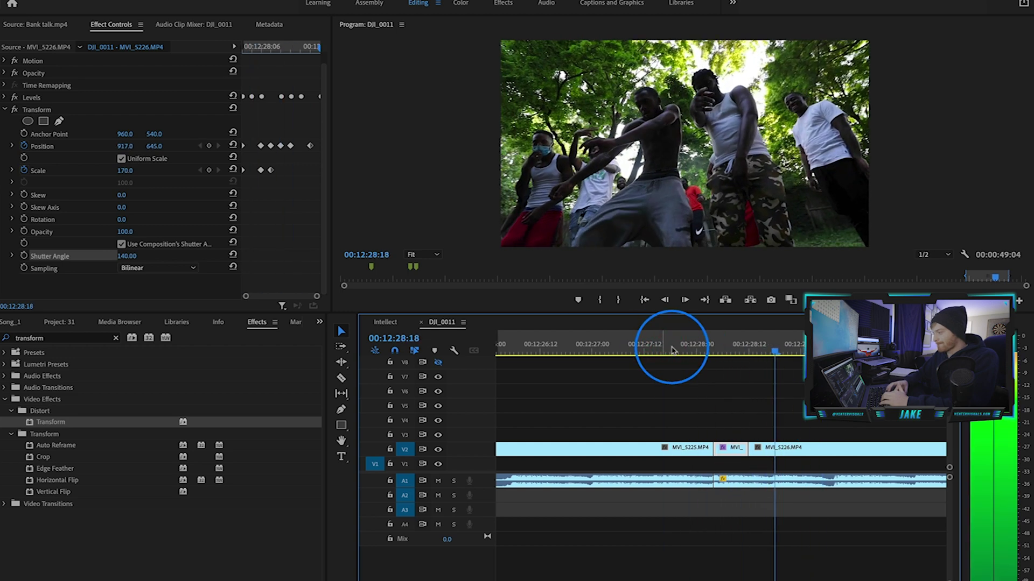
pyautogui.click(720, 344)
pyautogui.click(633, 344)
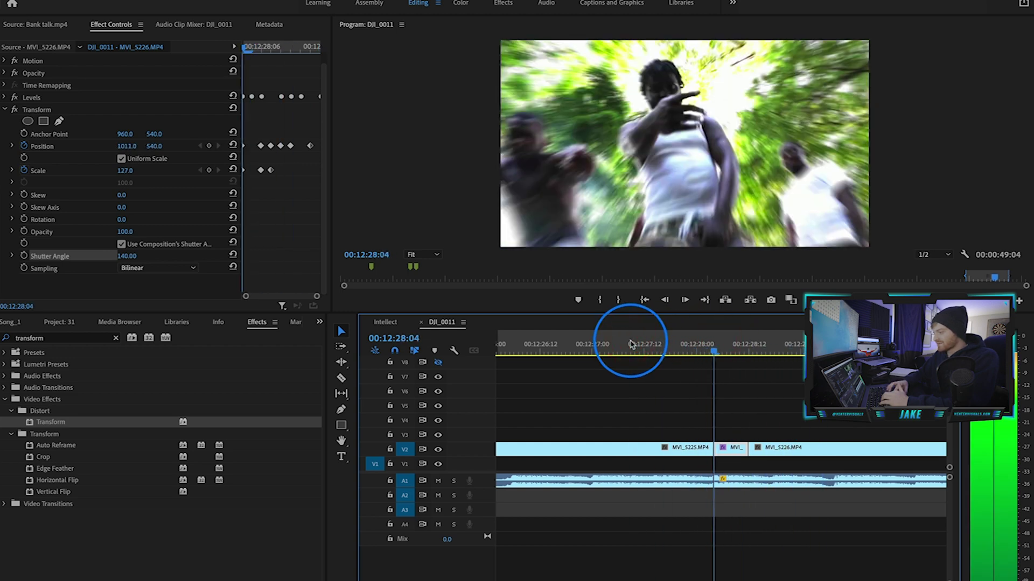
pyautogui.click(747, 345)
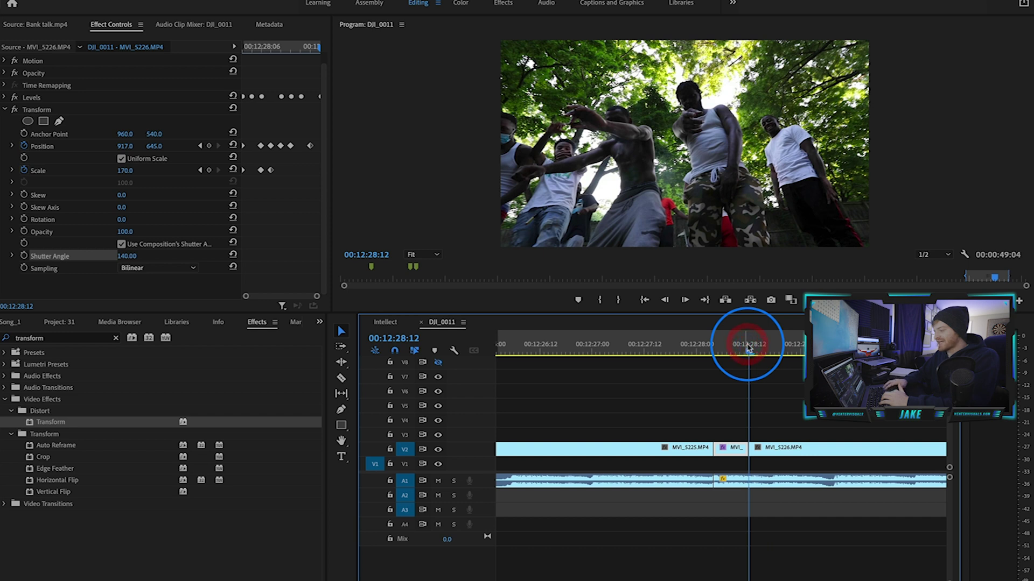
pyautogui.moveTo(747, 349); pyautogui.dragTo(744, 345)
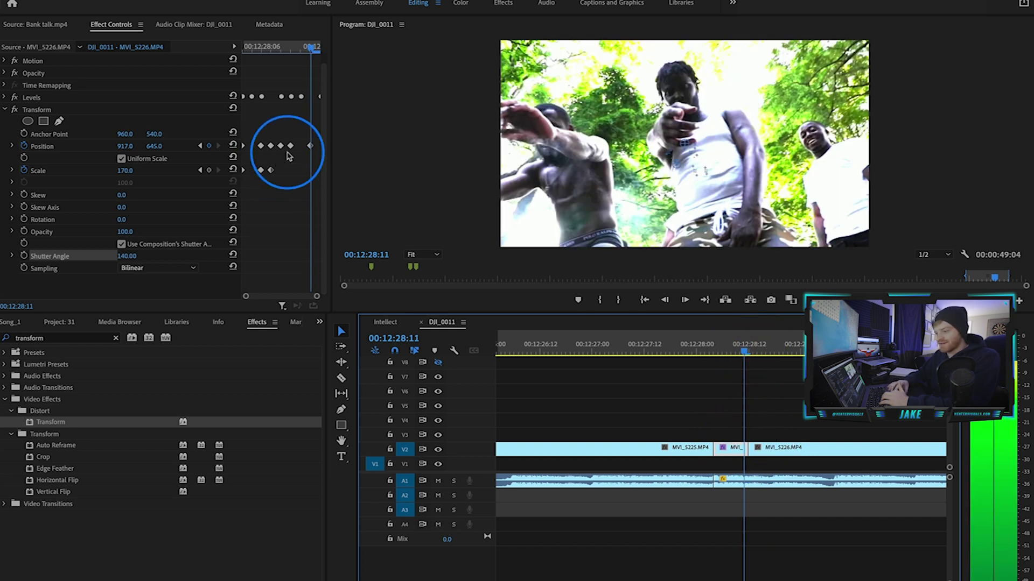
# Replace the last White Input Level keyframe with a reset 255 keyframe moved later in the clip.
pyautogui.scroll(1, 287, 153)
pyautogui.click(5, 109)
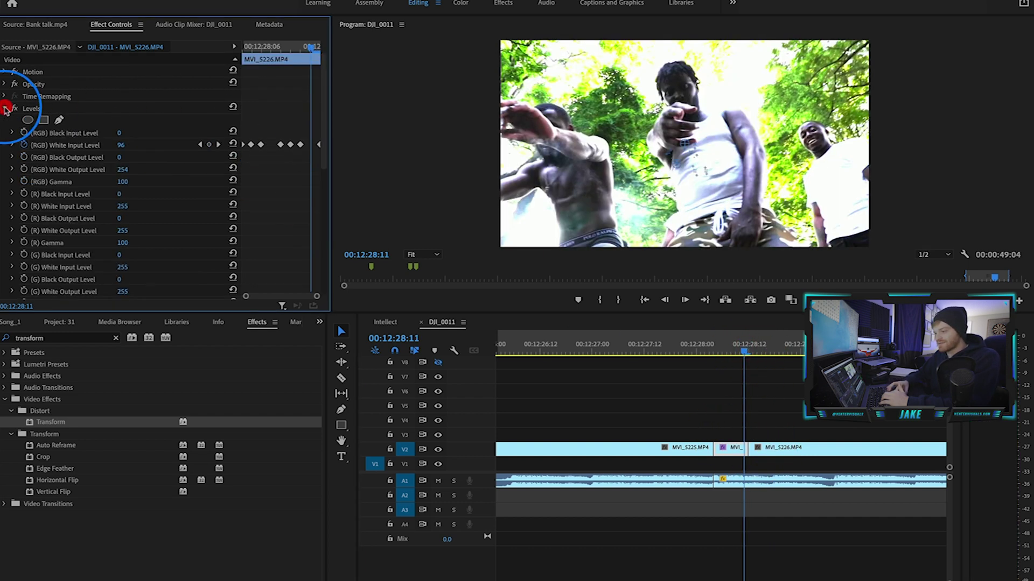
pyautogui.press('Delete')
pyautogui.click(210, 144)
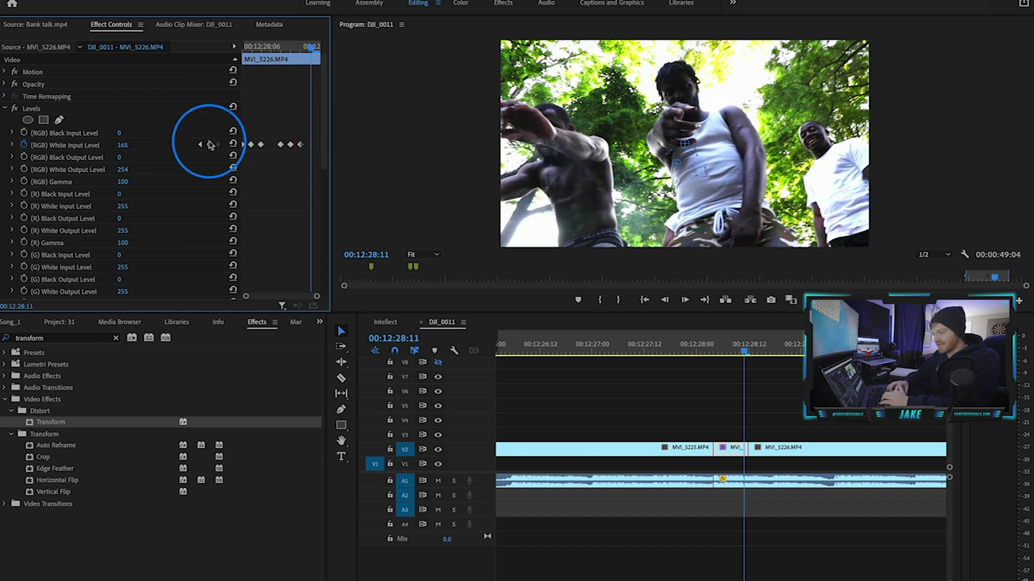
pyautogui.click(233, 144)
pyautogui.moveTo(310, 146); pyautogui.dragTo(322, 146)
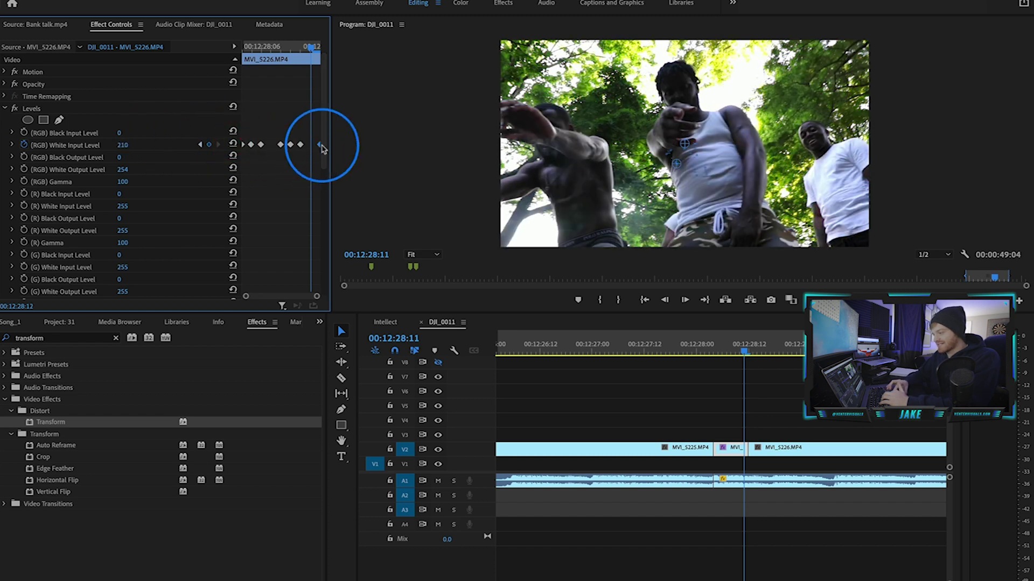
# Preview the flash transition from 27:04.
pyautogui.moveTo(311, 48); pyautogui.dragTo(189, 51)
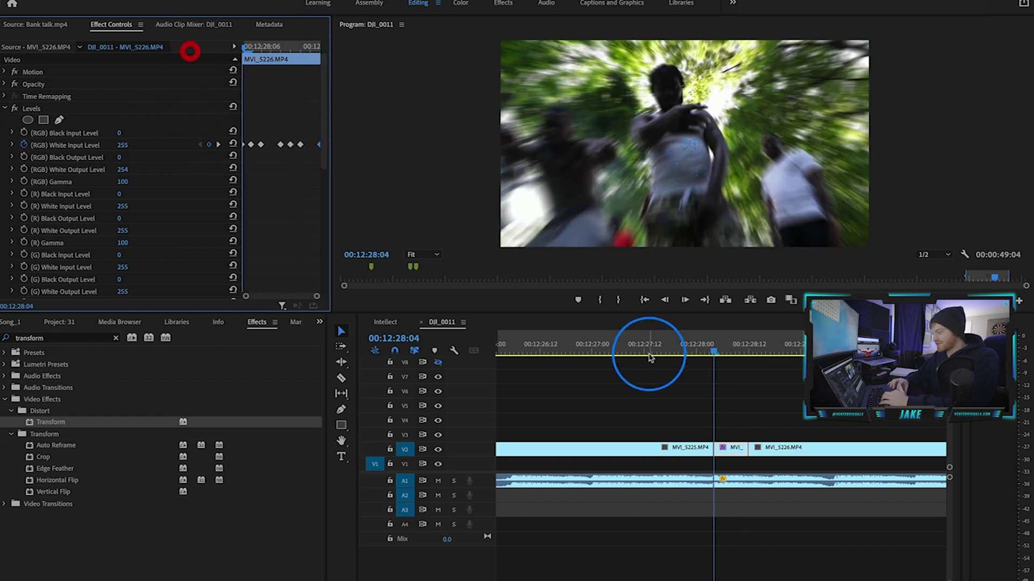
pyautogui.click(610, 342)
pyautogui.click(696, 425)
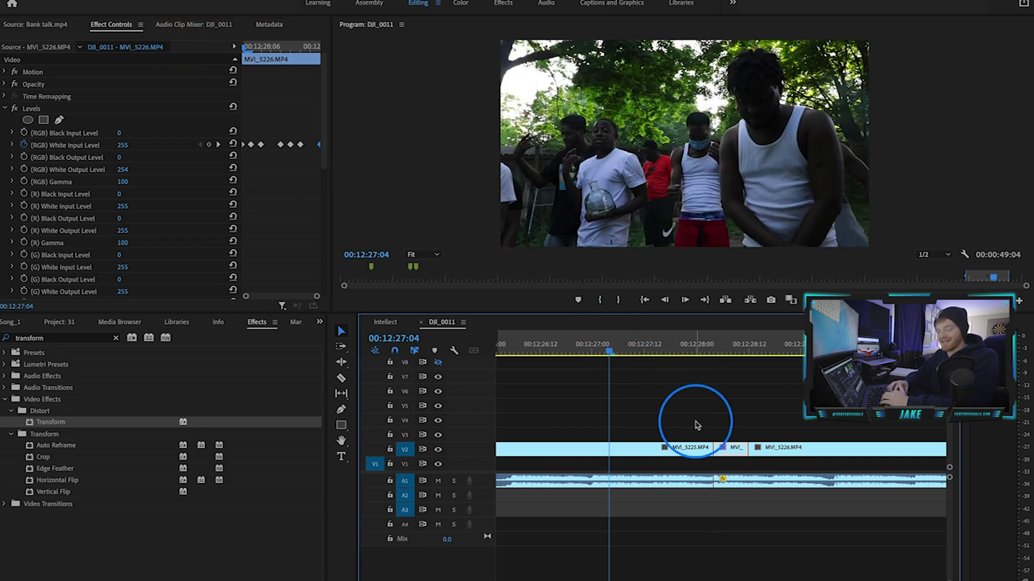
pyautogui.press('space')
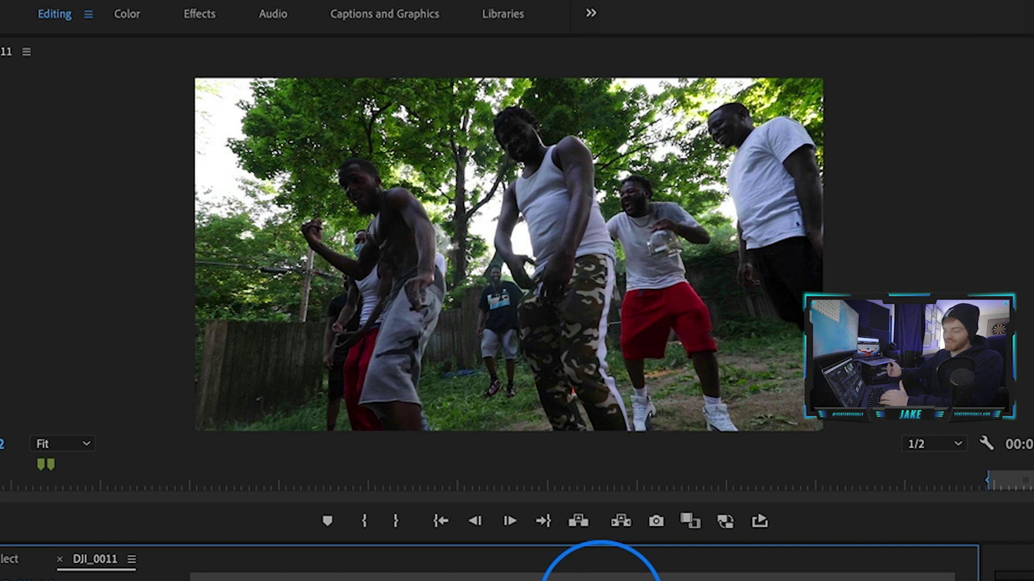
# Fold up Levels and Transform in Effect Controls and zoom the timeline out.
pyautogui.click(285, 207)
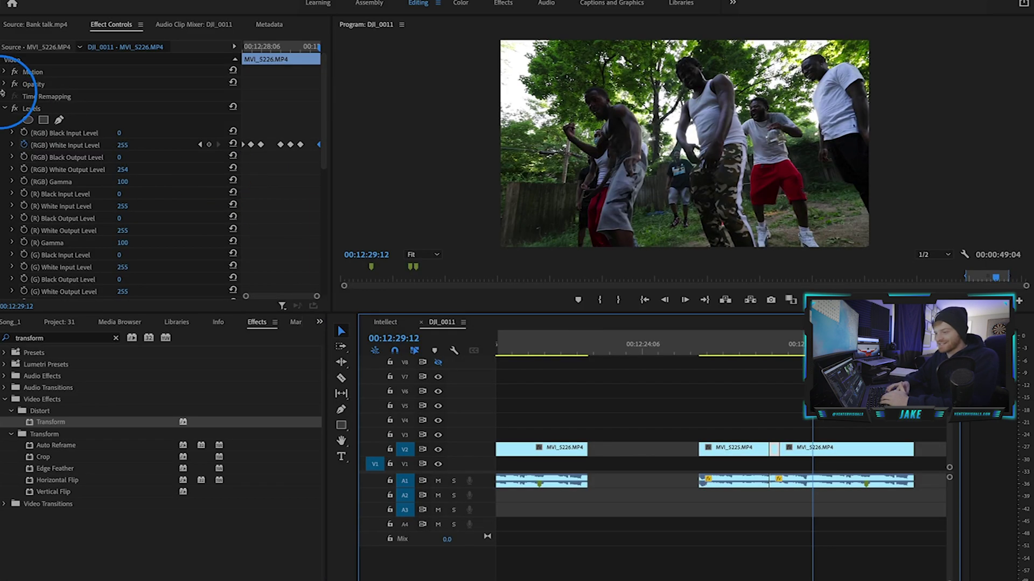
pyautogui.click(4, 109)
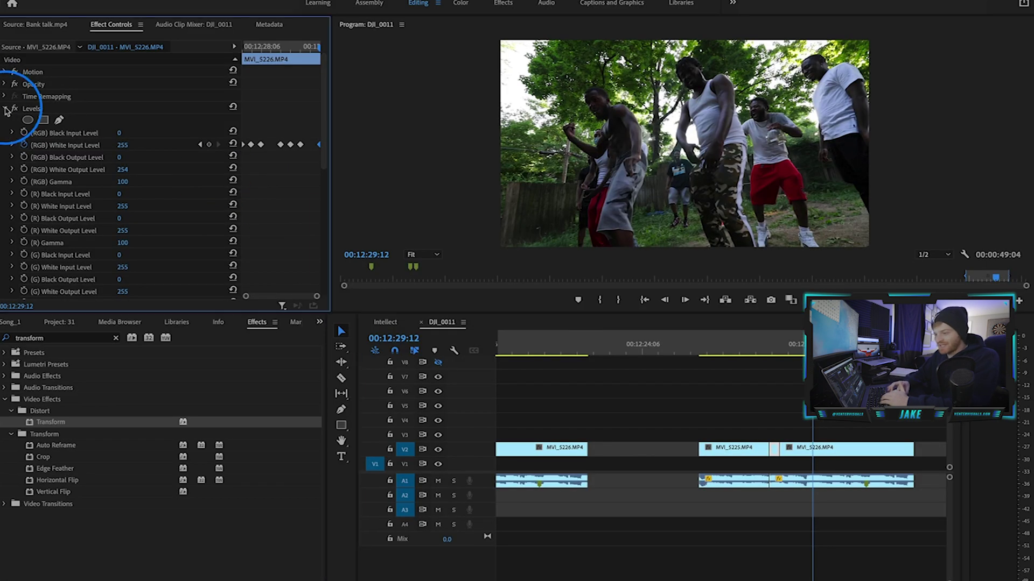
pyautogui.click(5, 122)
pyautogui.click(34, 121)
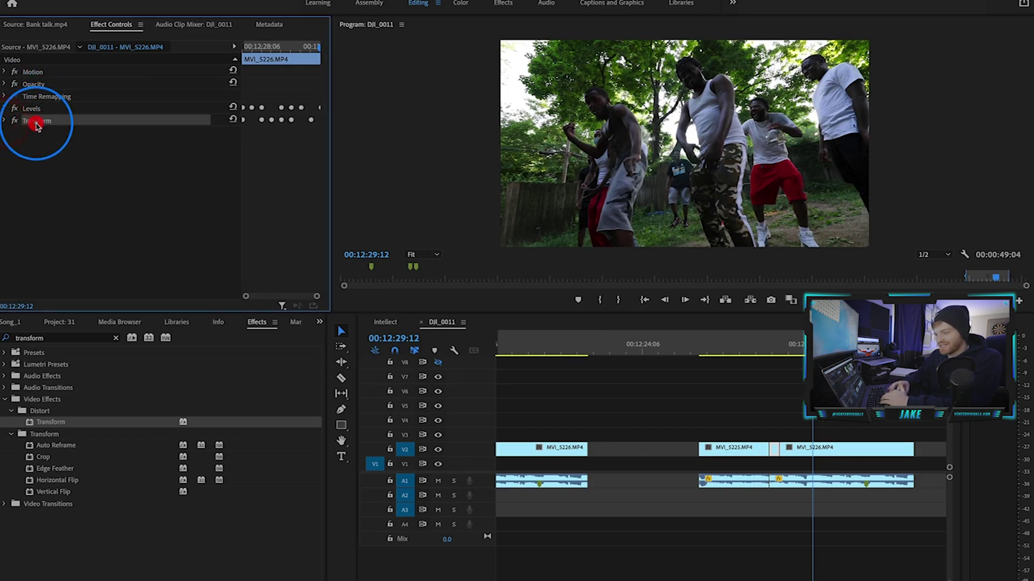
pyautogui.click(39, 112)
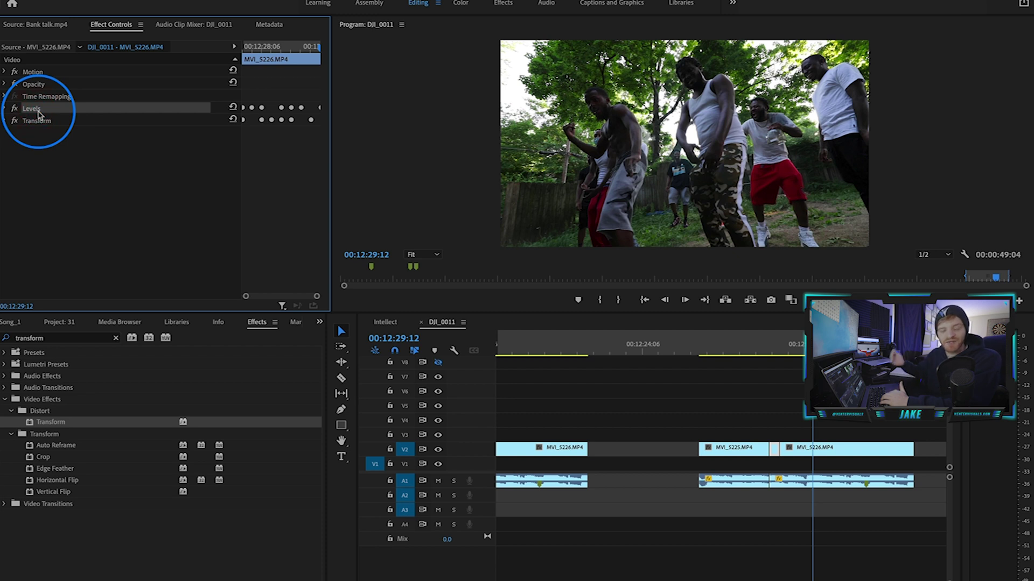
pyautogui.press('-')
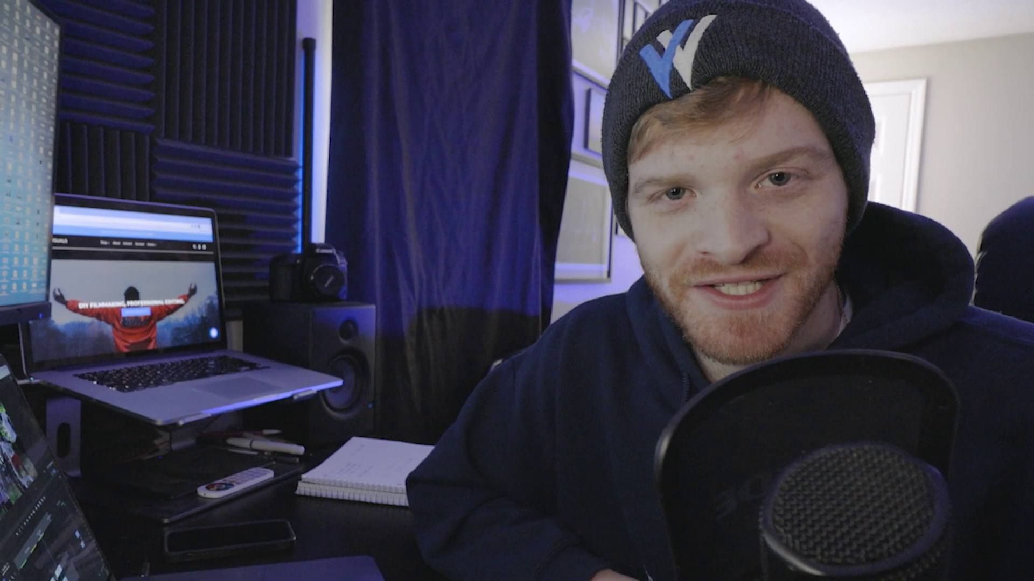